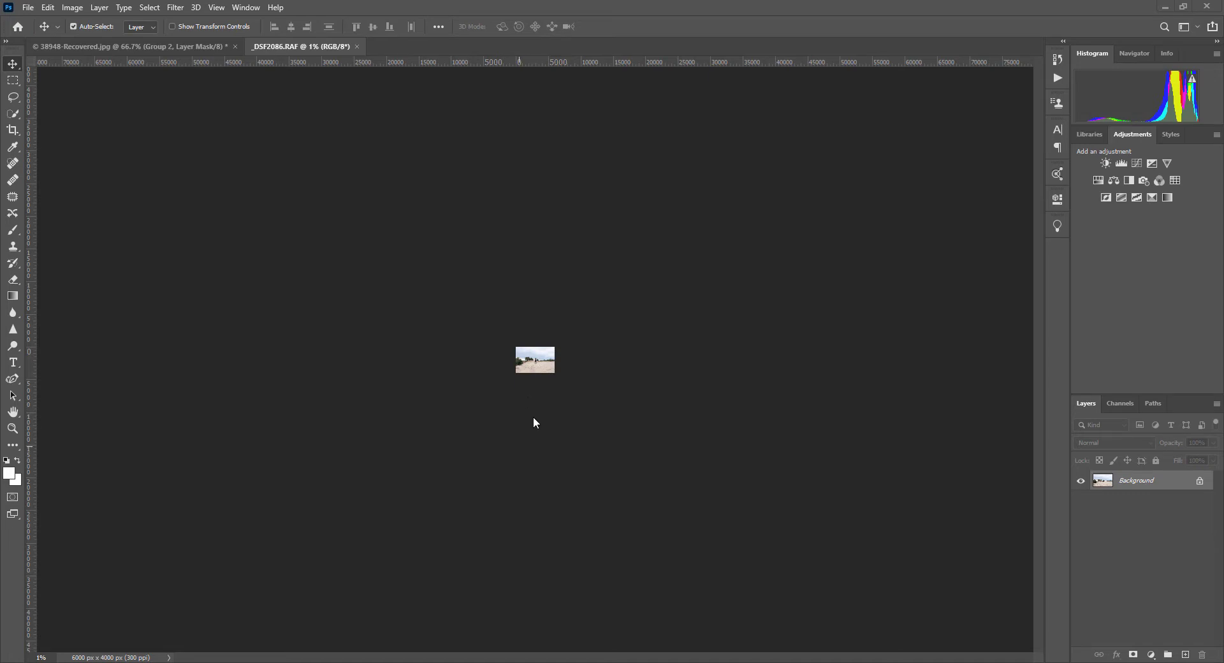
- Fit the photo in the window, duplicate the Background layer and open the copy in the Skylum Software filter plug-in
key("ctrl+0")
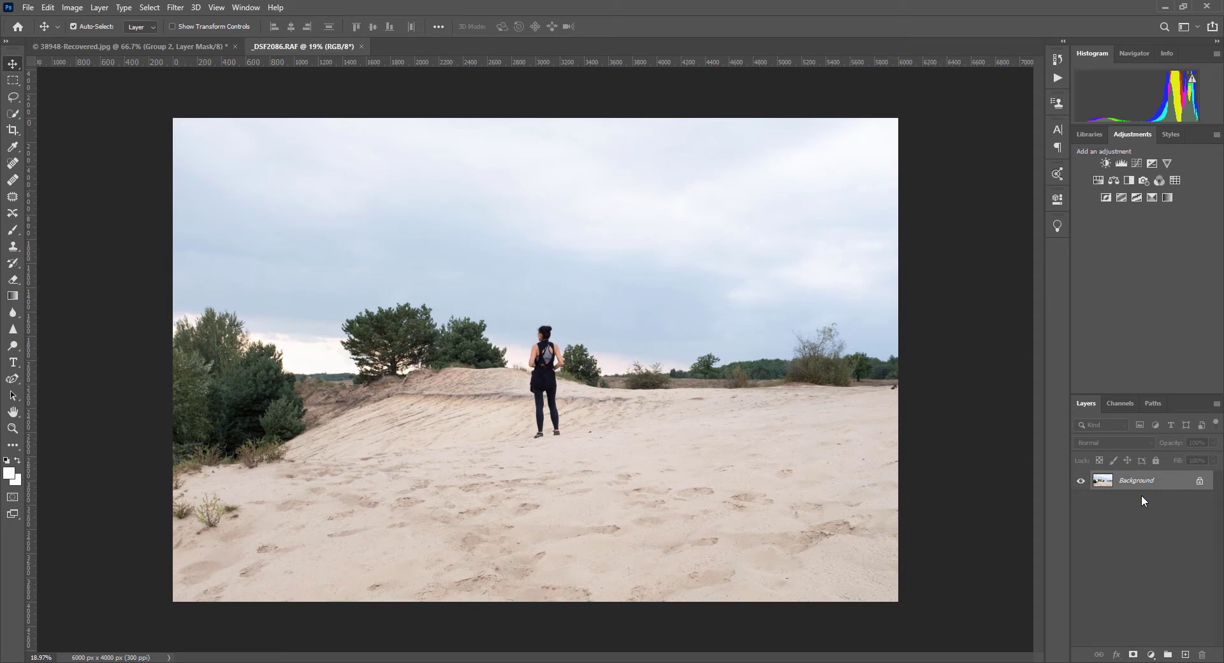
left_click_drag(1141, 487, 1185, 654)
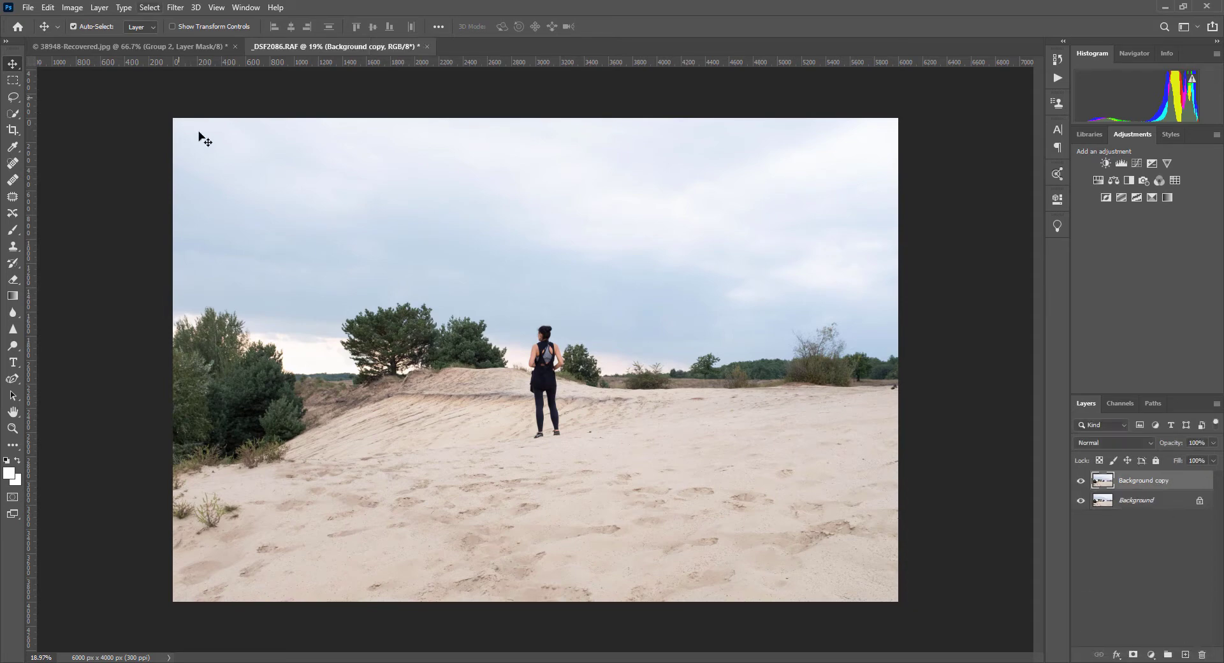
left_click(175, 7)
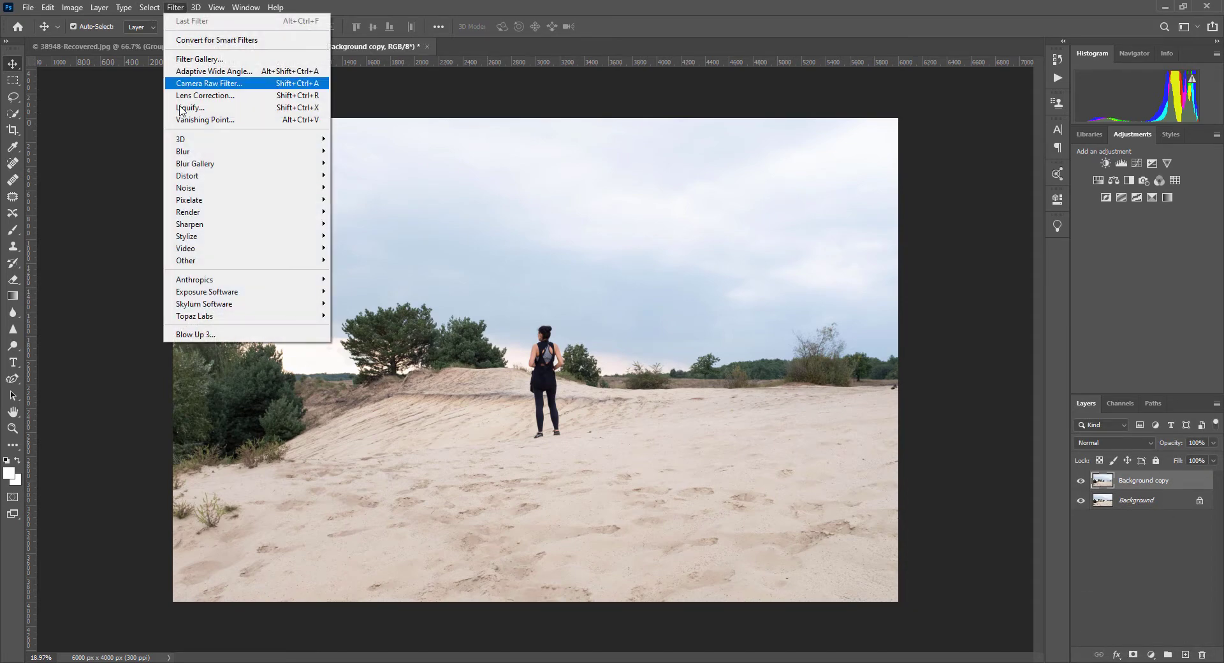
mouse_move(243, 316)
left_click(357, 306)
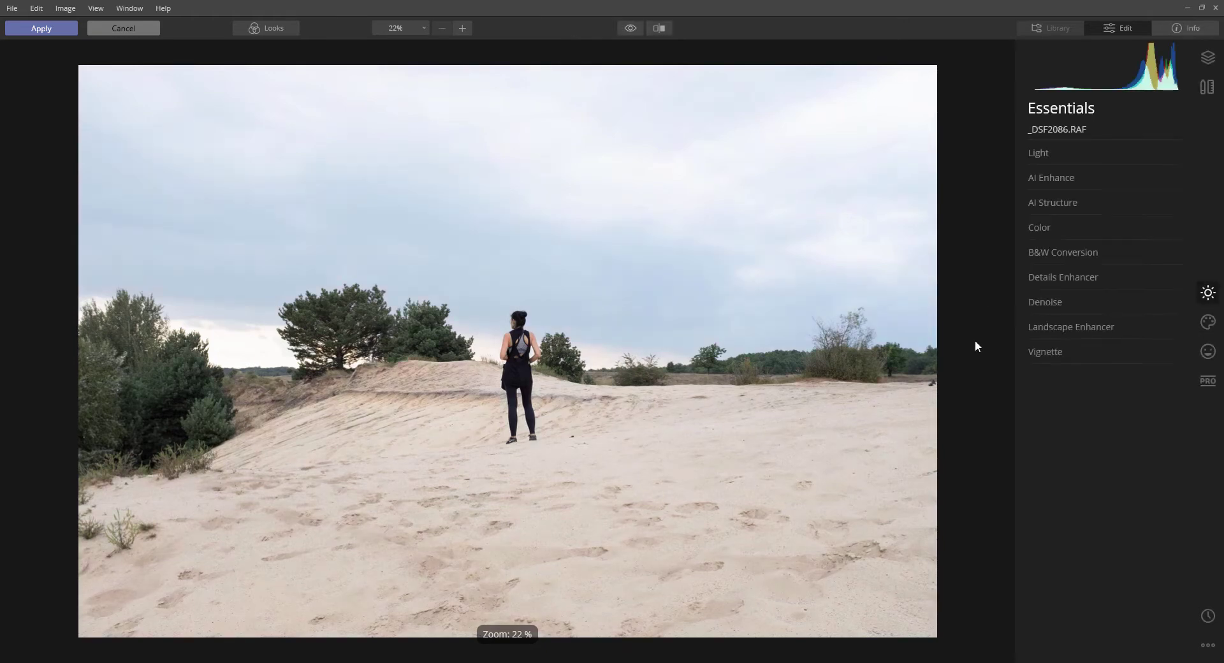
- Replace the sky with Dramatic Sunset 7 using AI Sky Replacement and set Horizon Blending to 27
left_click(1213, 335)
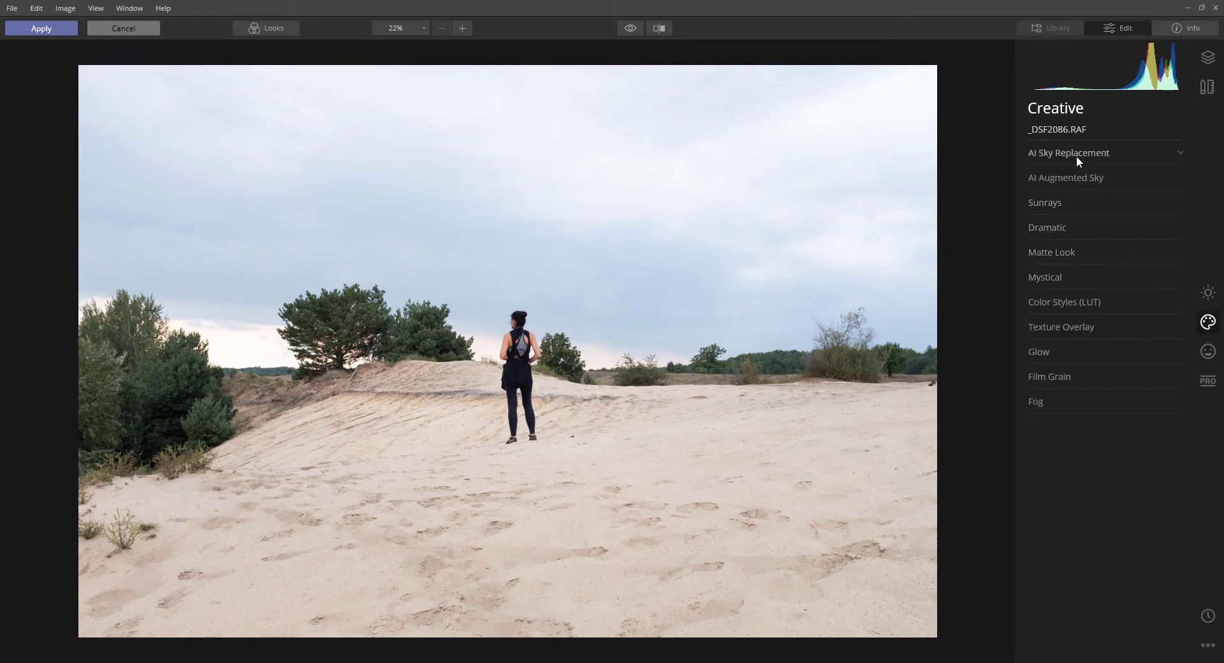
left_click(1076, 156)
left_click(1085, 181)
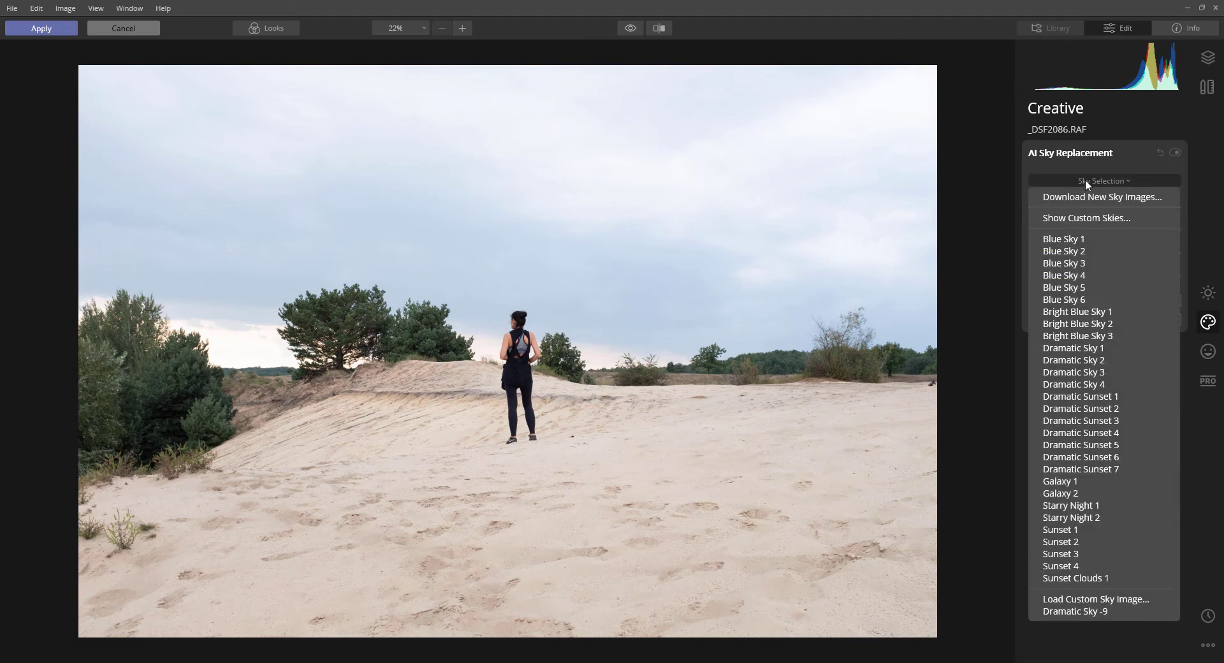
left_click(1112, 469)
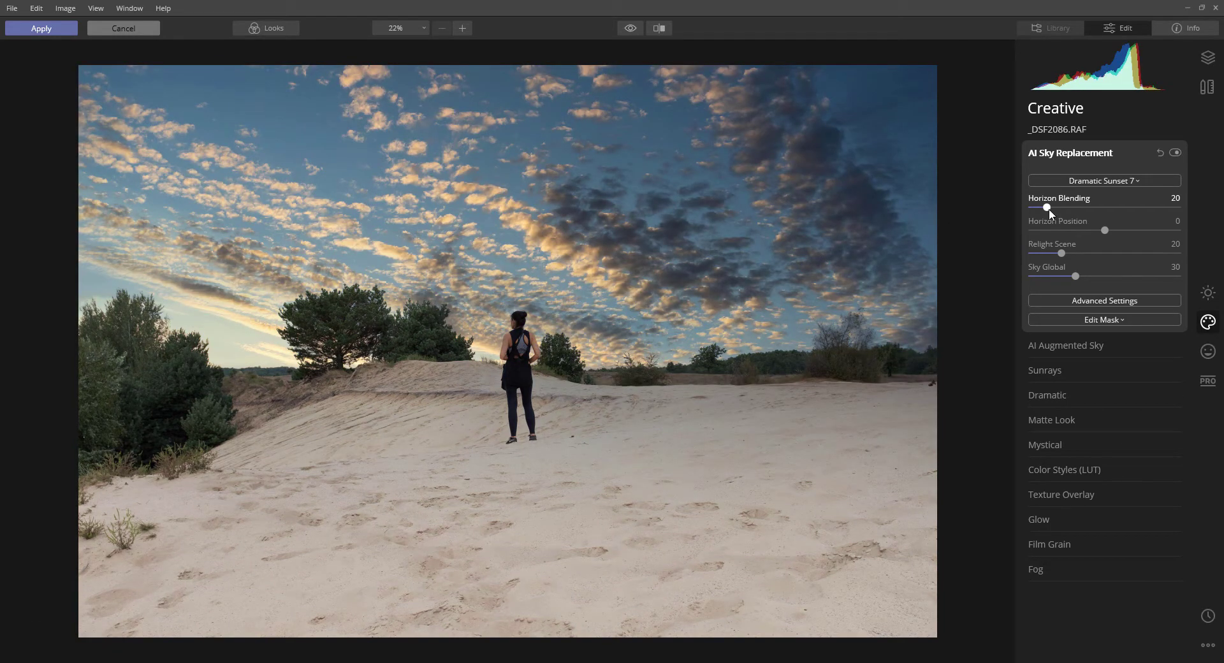
left_click_drag(1049, 209, 1055, 209)
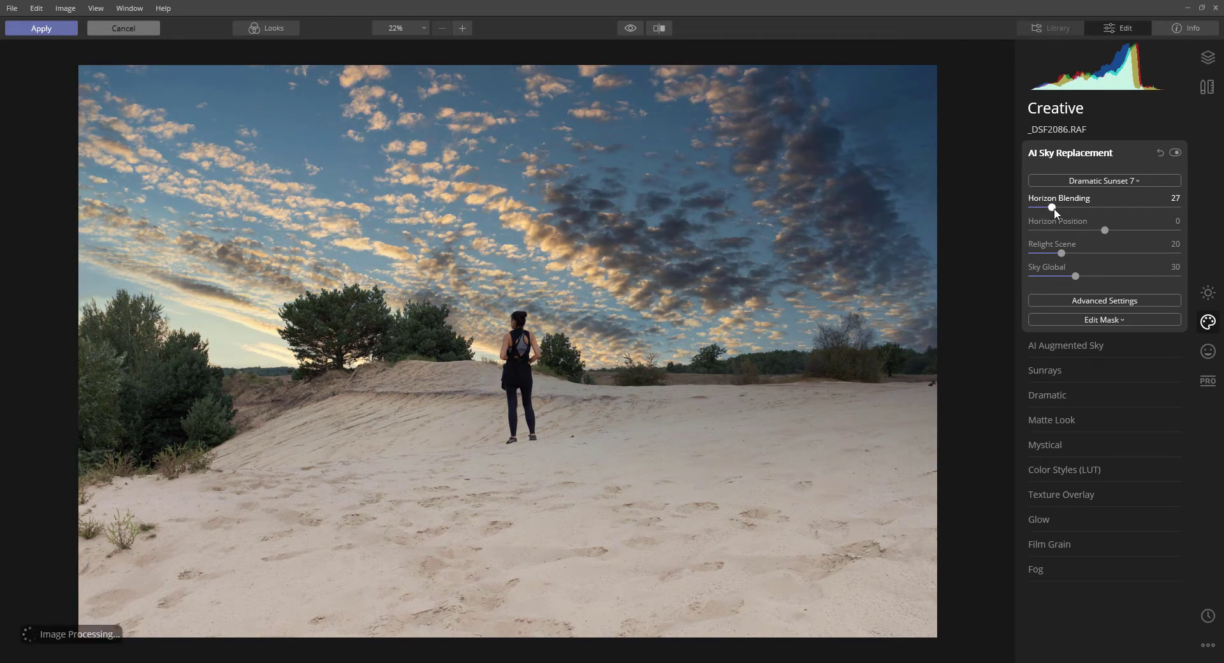
- Set the replacement sky's Close Gaps to 19, Relight Scene 22, Sky Global 88, Sky Local 97, Sky Temperature 13 and Sky Exposure -4
left_click(1111, 302)
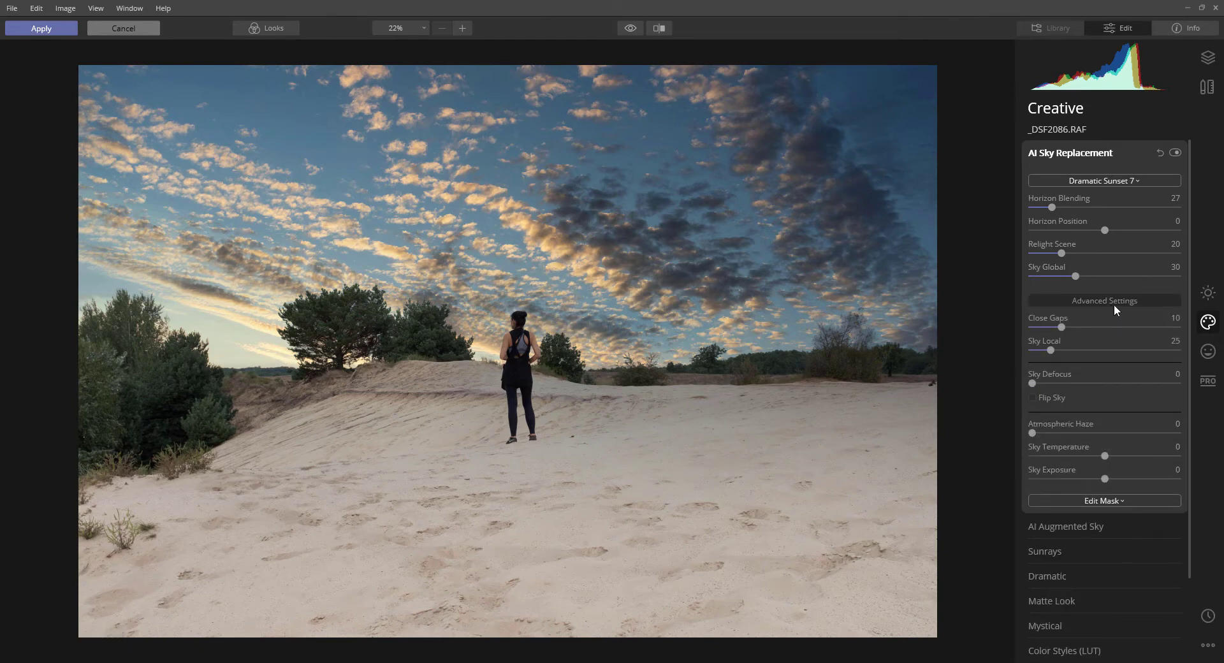
left_click_drag(1061, 326, 1087, 326)
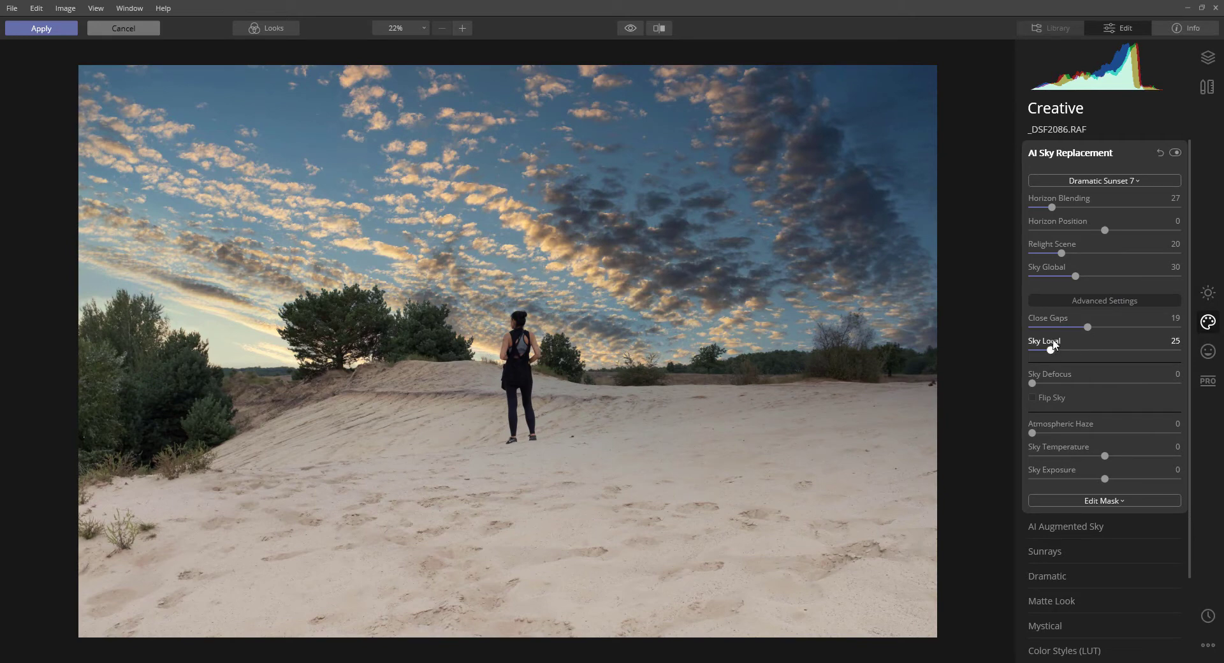
mouse_move(1069, 254)
left_mouse_down()
mouse_move(1118, 254)
mouse_move(1053, 276)
mouse_move(1160, 274)
mouse_move(1051, 255)
mouse_move(1064, 263)
left_mouse_up()
left_click_drag(1050, 349, 1106, 351)
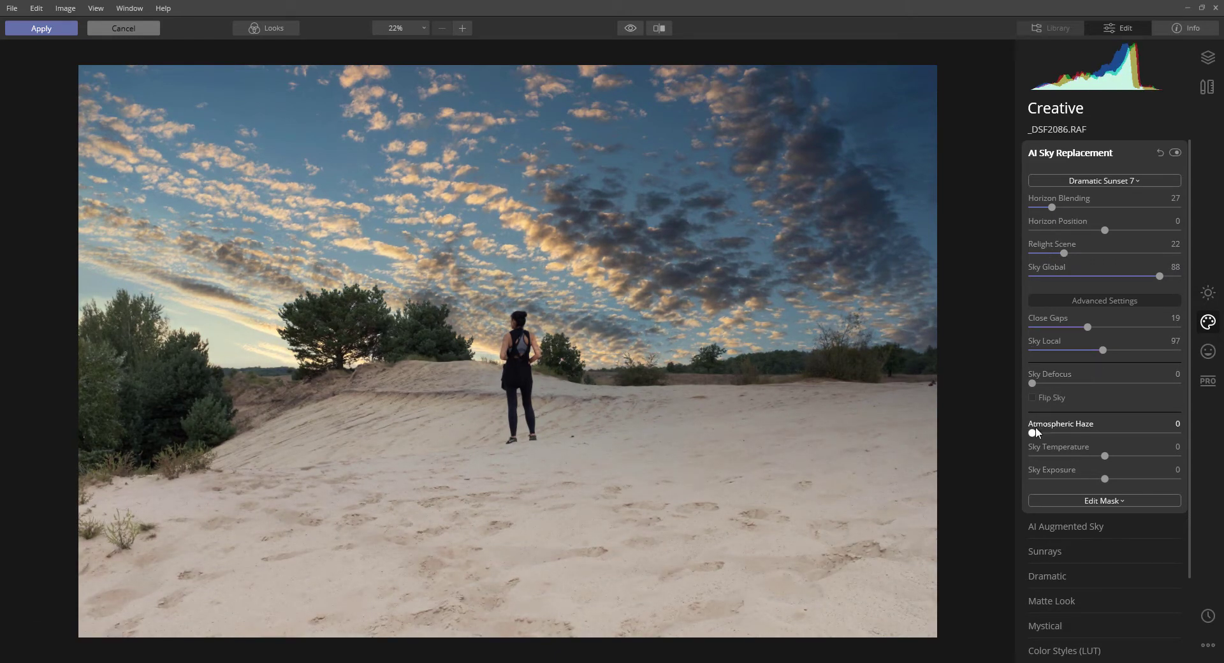
left_click_drag(1104, 456, 1102, 479)
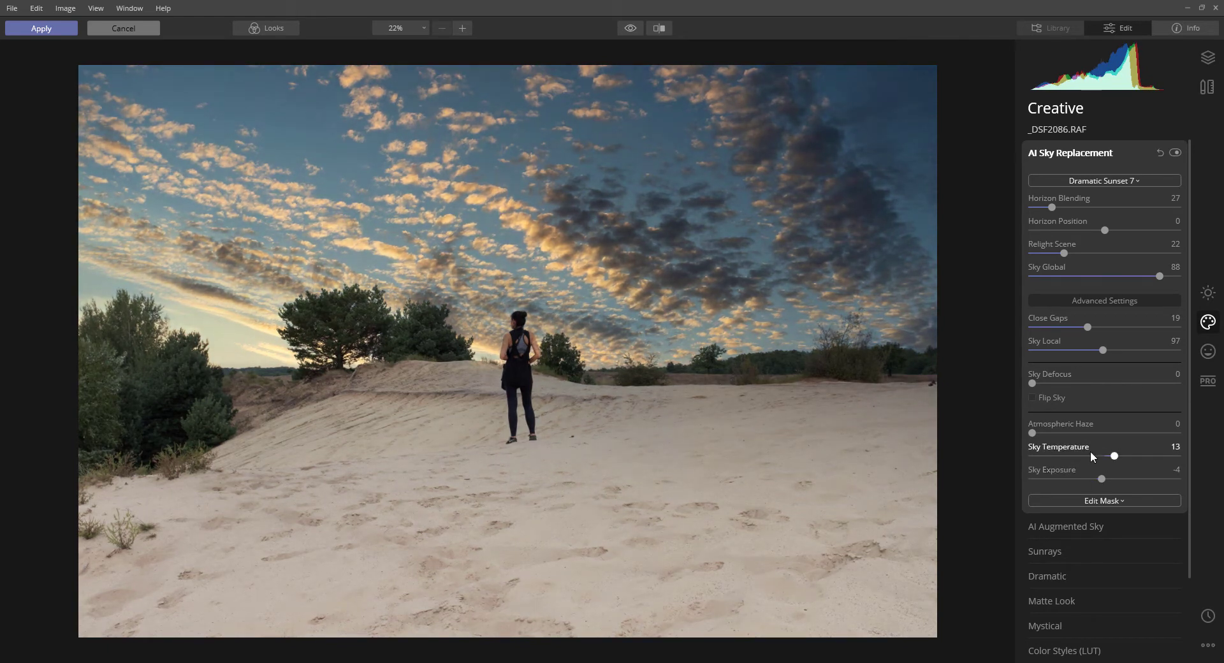
left_click(1097, 152)
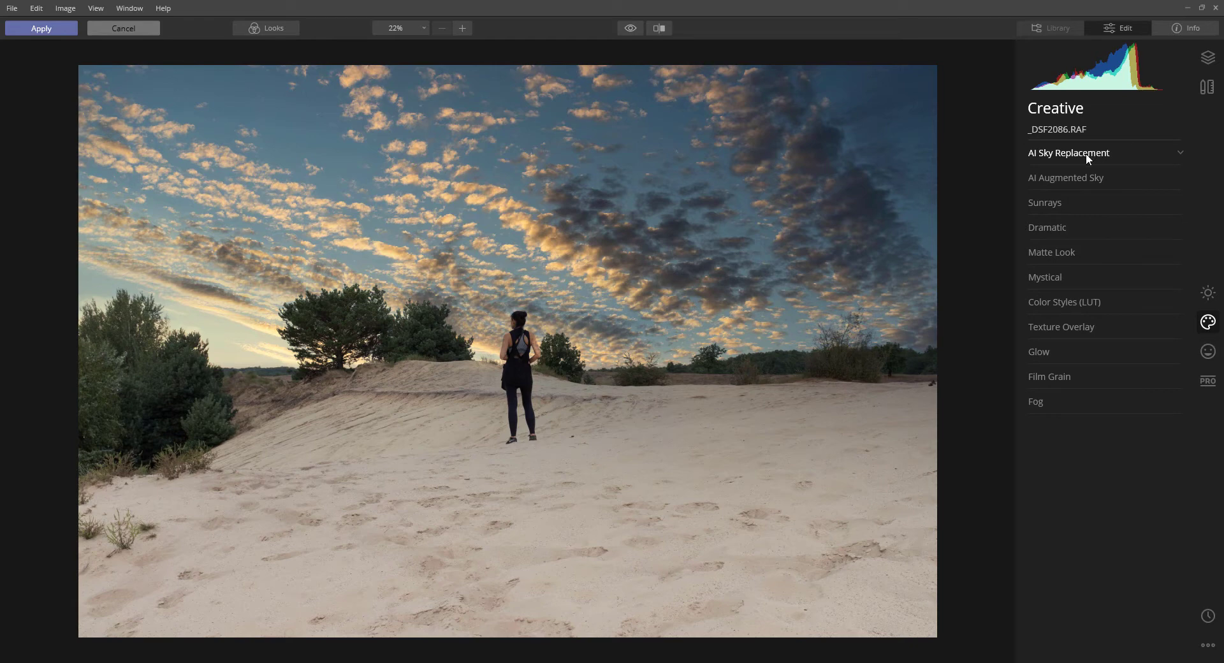
- Place the Sunrays center at the base of the tree nearest the woman's left, with Amount 34, Overall Look 28 and Sunrays Length 39
left_click(1069, 201)
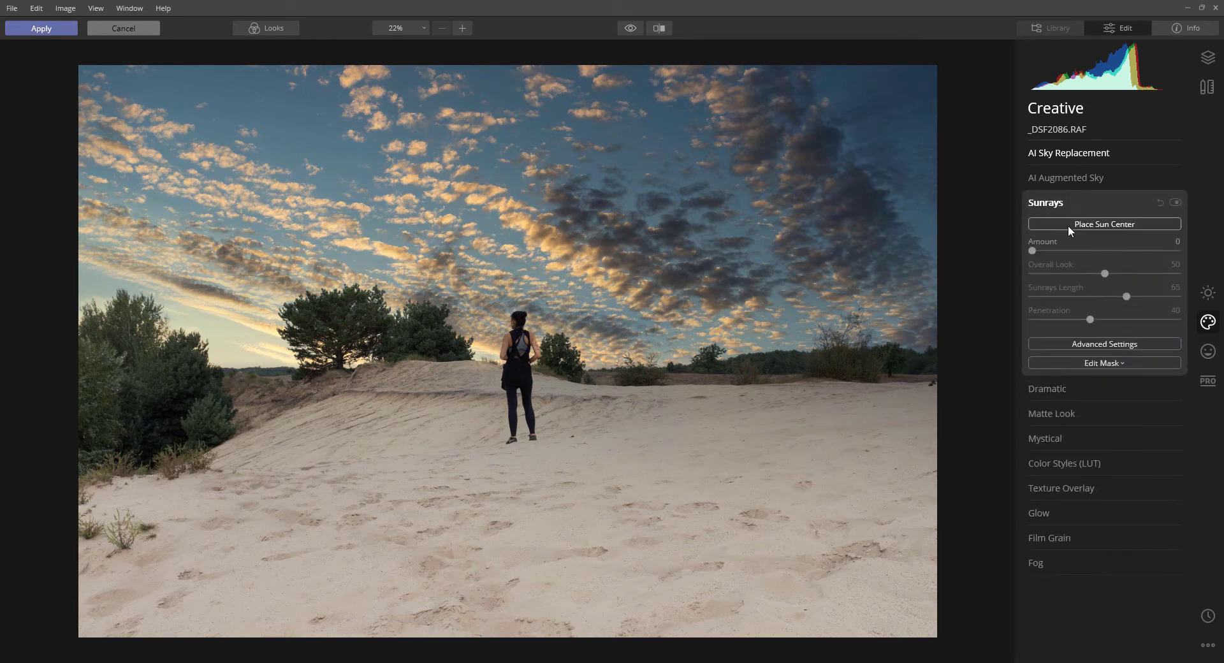
left_click(1068, 224)
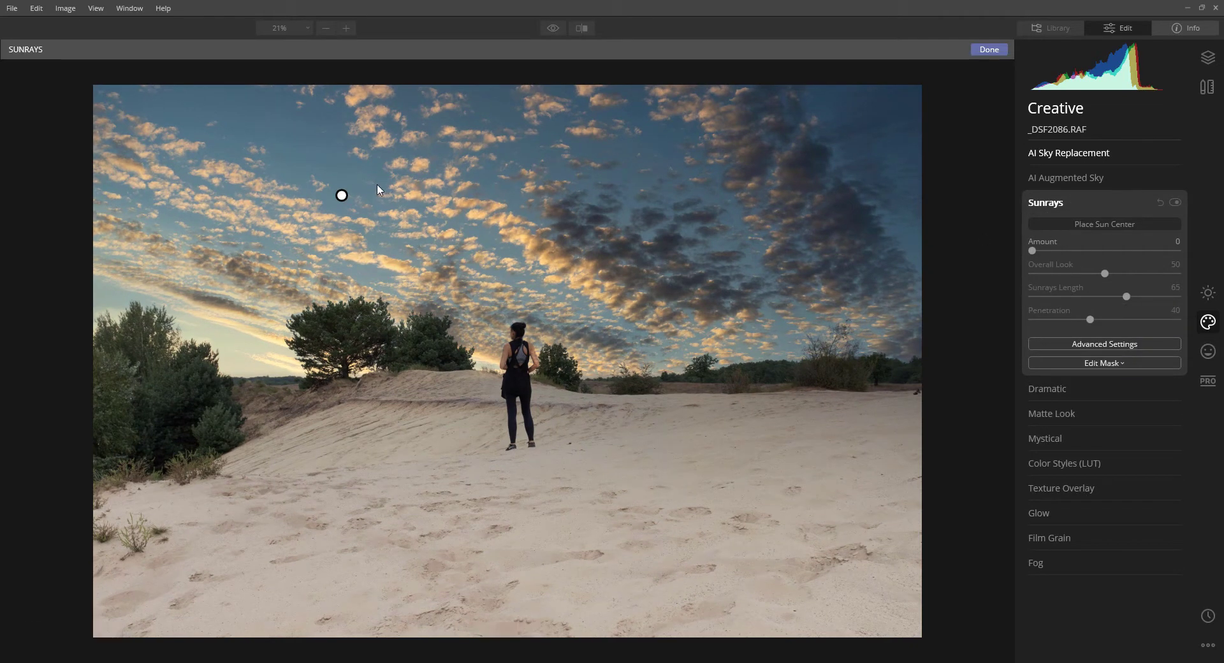
mouse_move(341, 195)
left_mouse_down()
mouse_move(429, 310)
mouse_move(414, 356)
left_mouse_up()
left_click_drag(414, 355, 425, 360)
left_click_drag(1032, 253, 1083, 252)
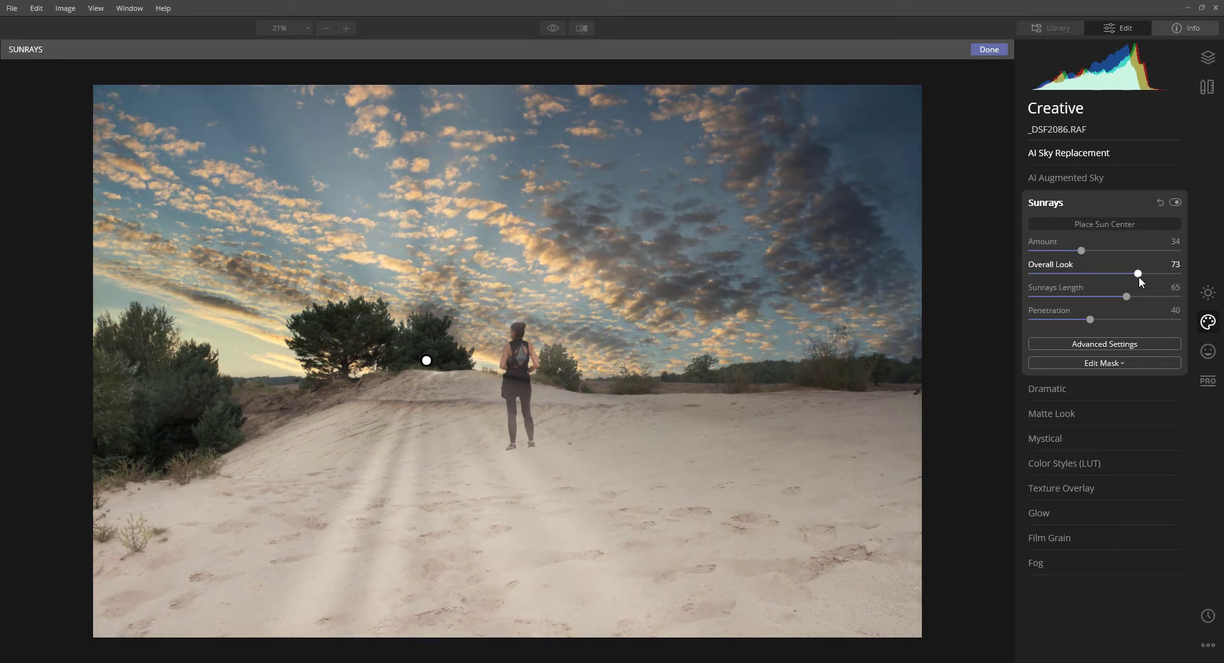
left_click_drag(1135, 276, 1087, 312)
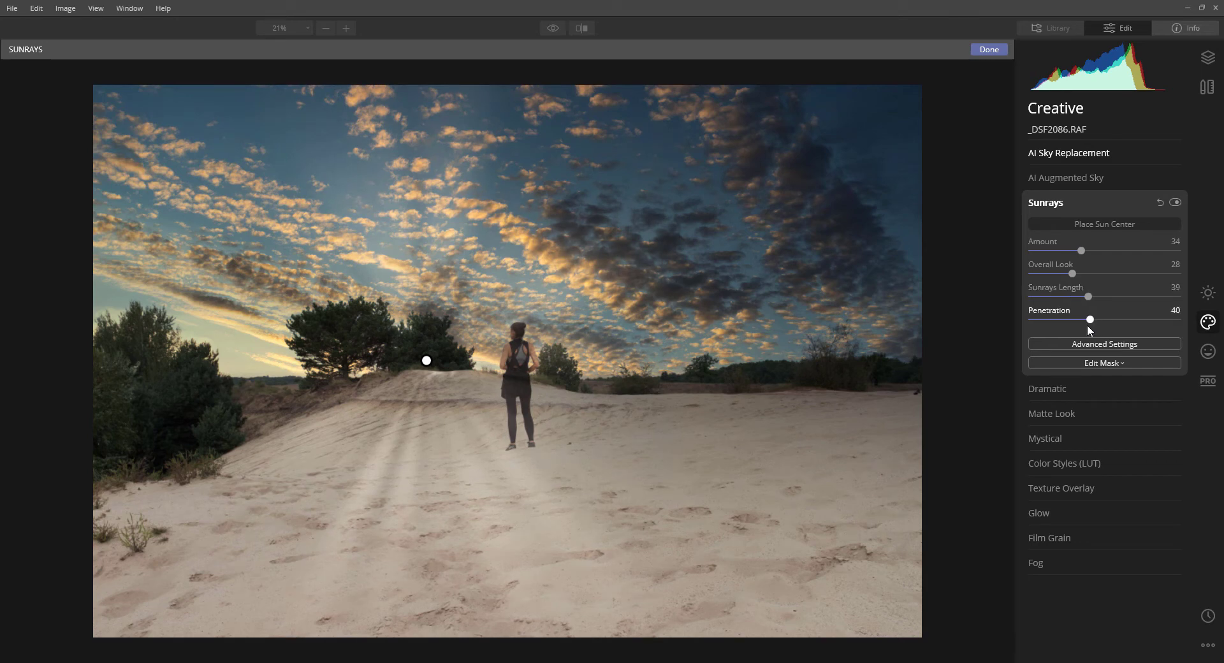
- Set Number of Sunrays to 92, Sun Radius 34, Sun Glow Radius 54, Sun Glow Amount 21, Sun Warmth 84 and Randomize 18
left_click(1096, 345)
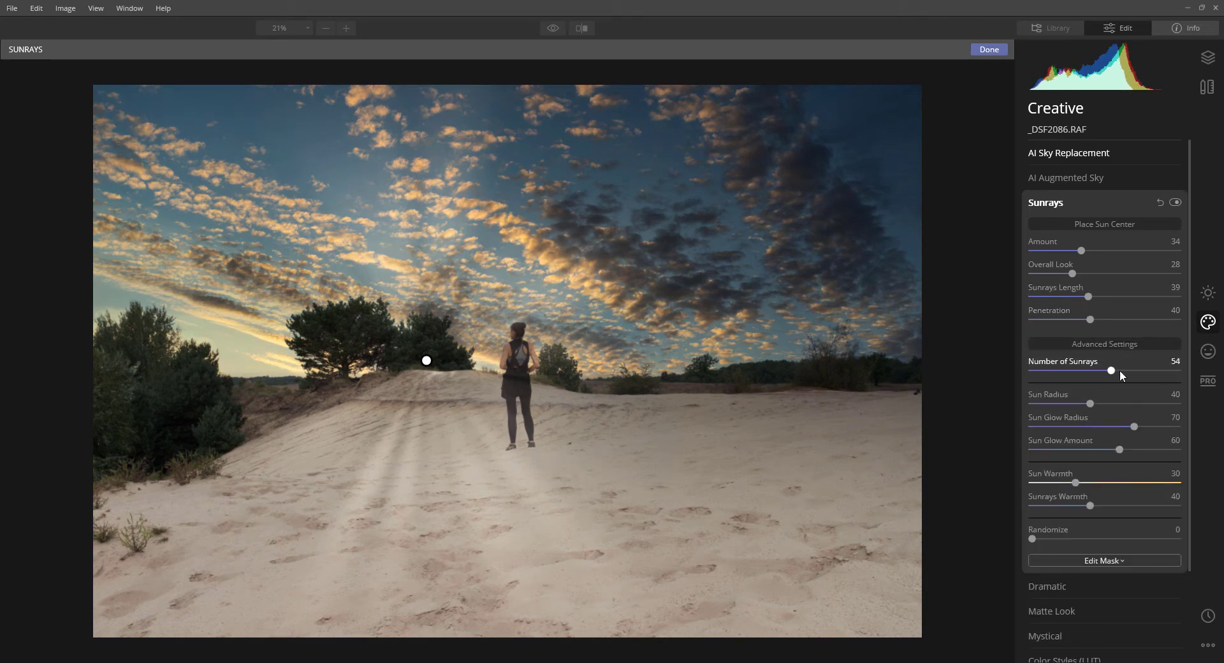
left_click_drag(1119, 371, 1163, 375)
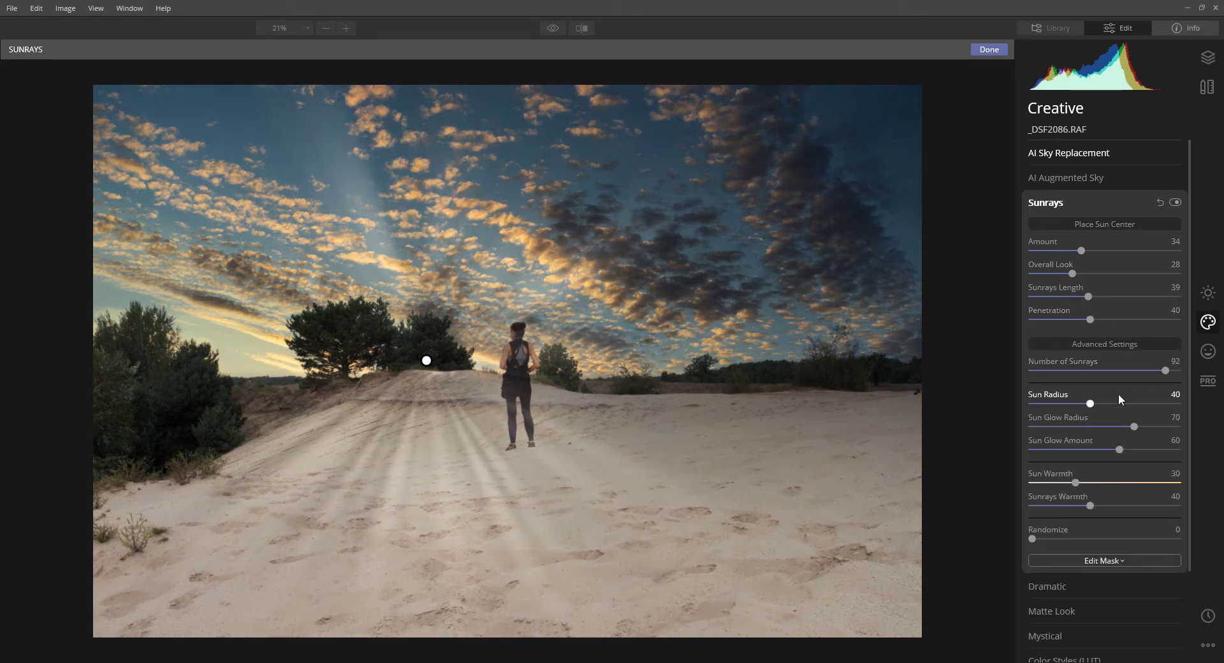
mouse_move(1090, 403)
left_mouse_down()
mouse_move(1052, 406)
mouse_move(1092, 402)
mouse_move(1081, 403)
left_mouse_up()
left_click_drag(1141, 428, 1161, 477)
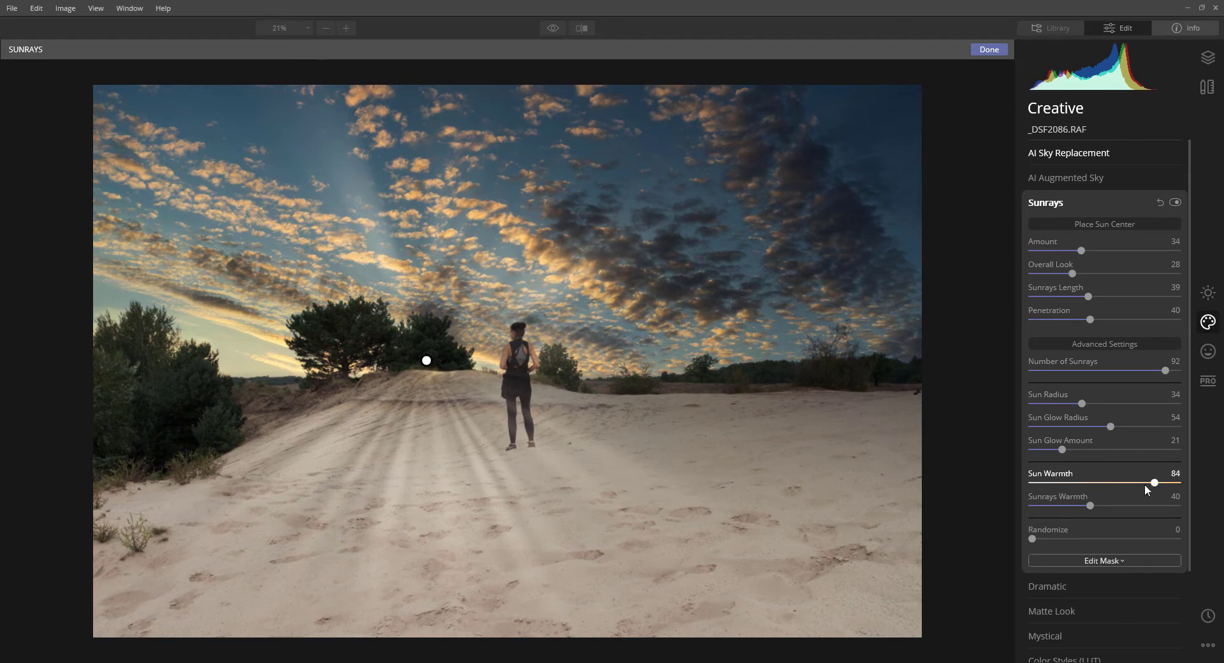
left_click_drag(1038, 540, 1062, 540)
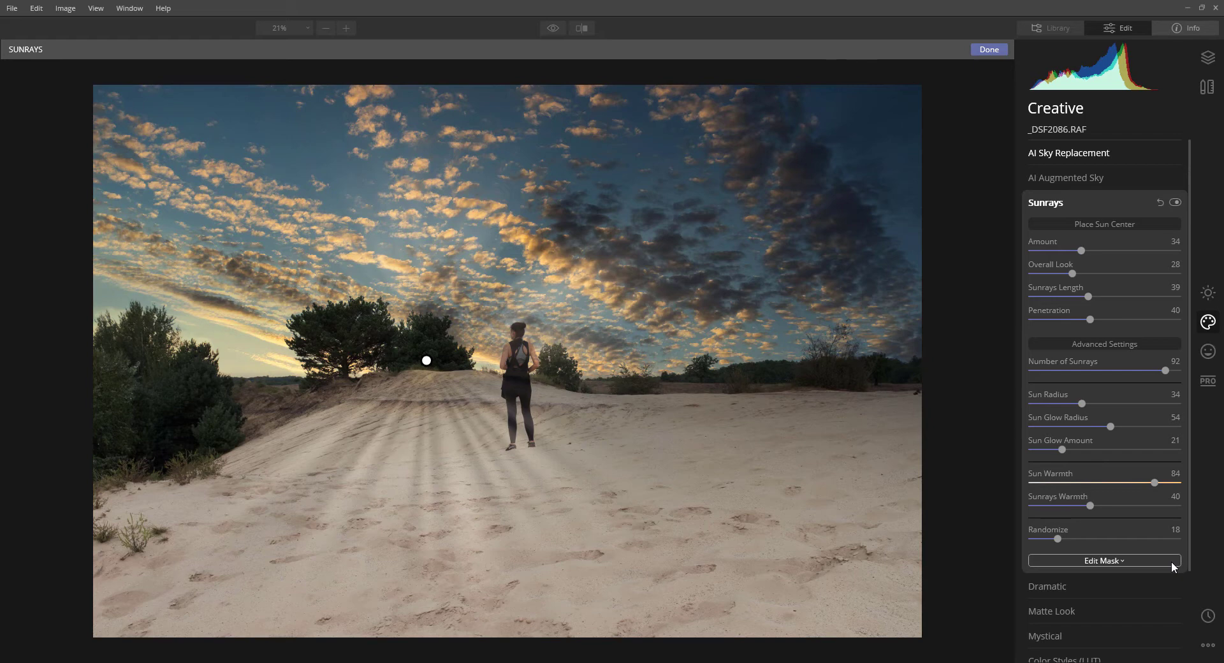
- Start a brush mask for the Sunrays effect and invert it so it covers the whole image
left_click(1146, 558)
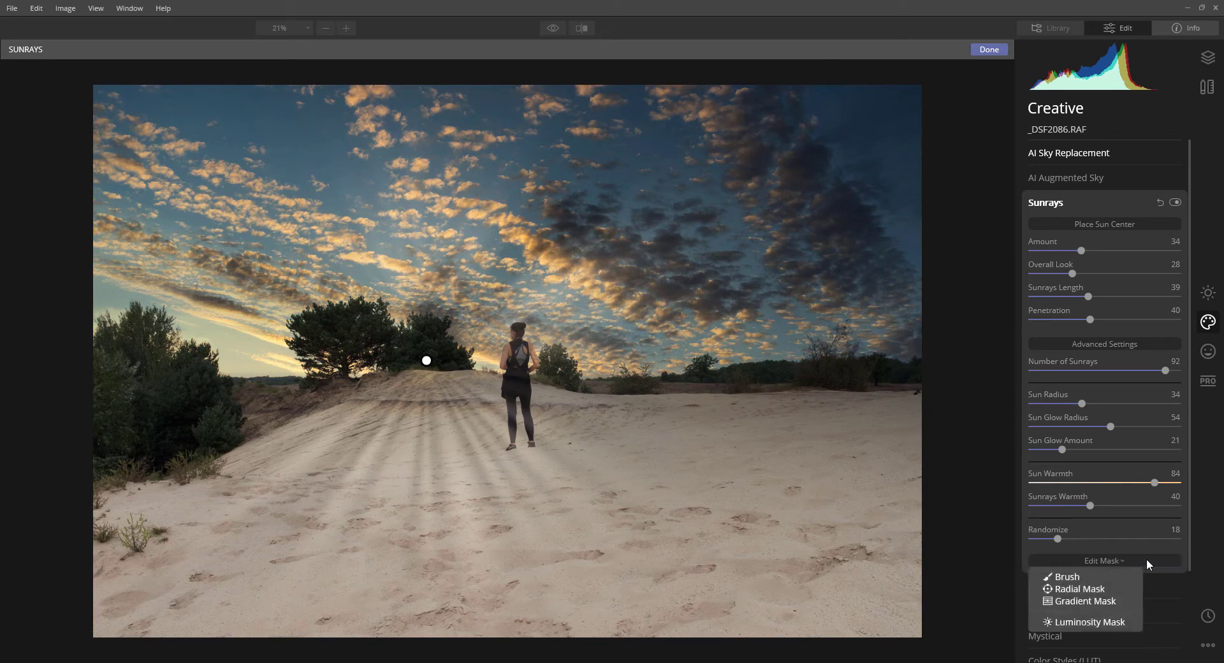
left_click(1096, 575)
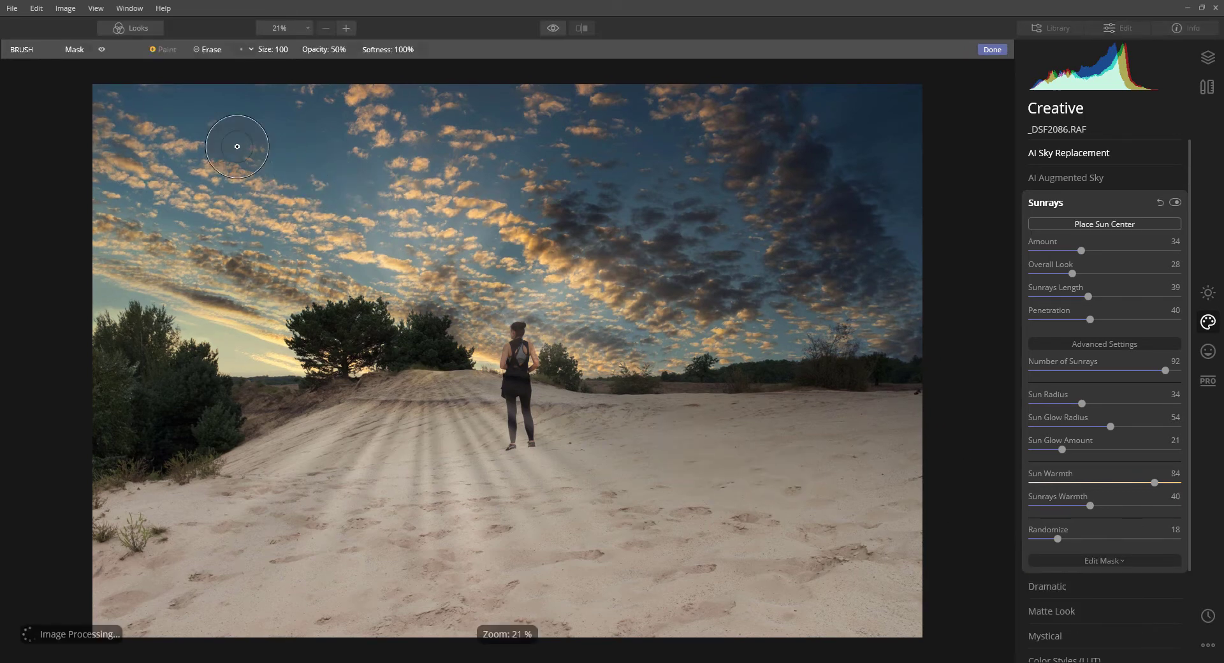
left_click(84, 50)
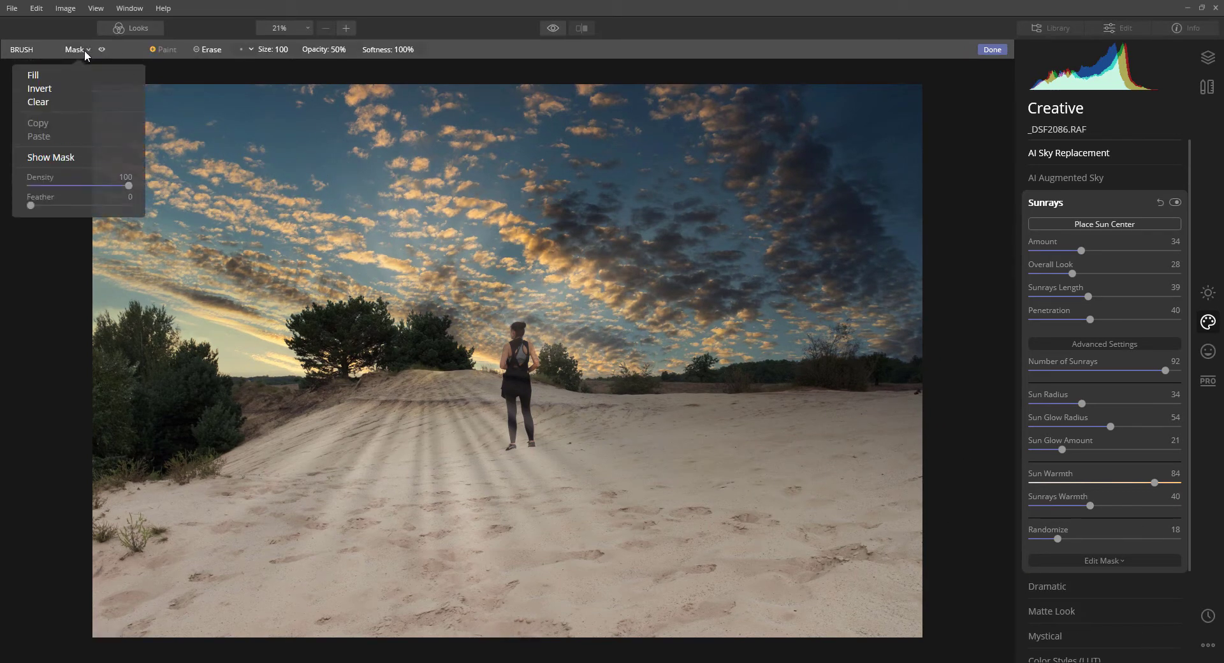
left_click(57, 88)
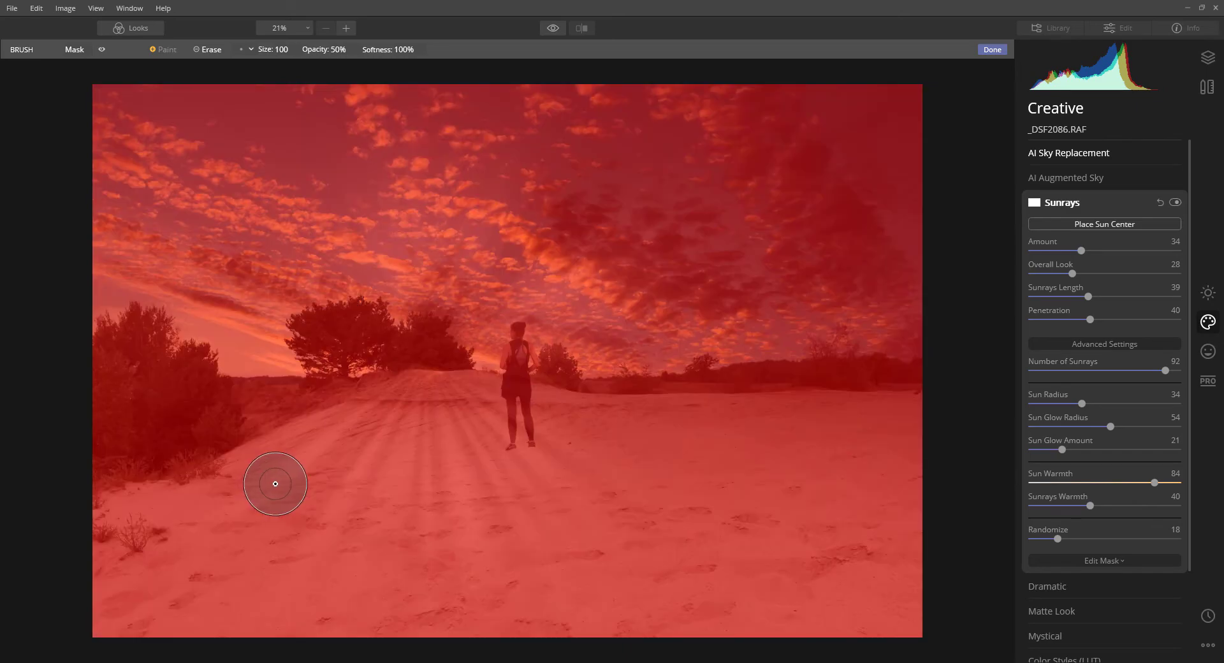
- Switch the mask brush to Erase and brush away the sunrays on the sand beside the woman at 50% opacity
left_click_drag(275, 484, 443, 495)
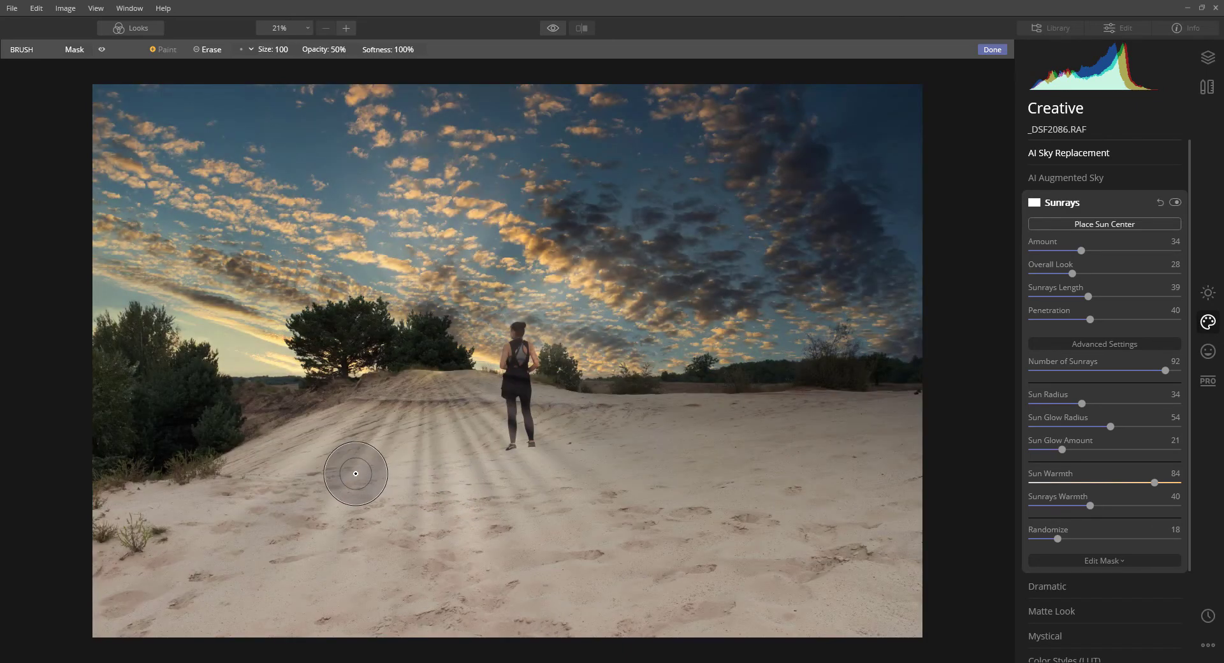
left_click_drag(285, 507, 448, 473)
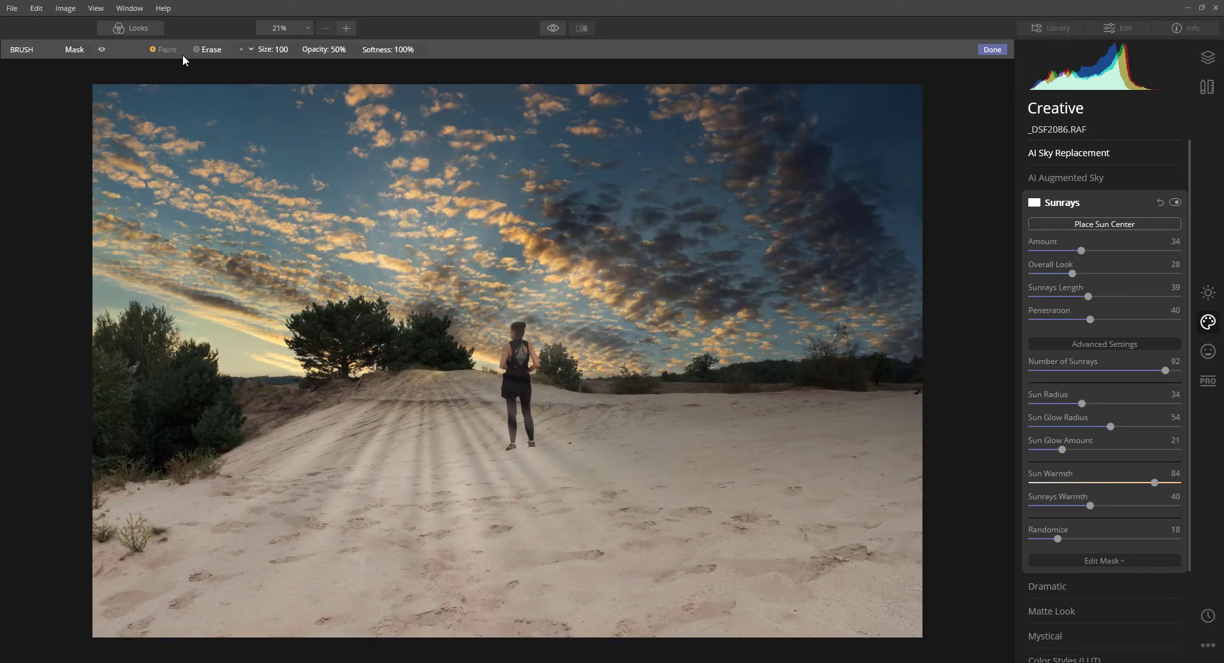
left_click(163, 49)
mouse_move(390, 450)
left_mouse_down()
mouse_move(558, 515)
mouse_move(367, 477)
mouse_move(464, 483)
mouse_move(475, 499)
mouse_move(442, 447)
mouse_move(453, 420)
mouse_move(427, 442)
mouse_move(412, 411)
mouse_move(460, 411)
mouse_move(372, 411)
mouse_move(481, 432)
left_mouse_up()
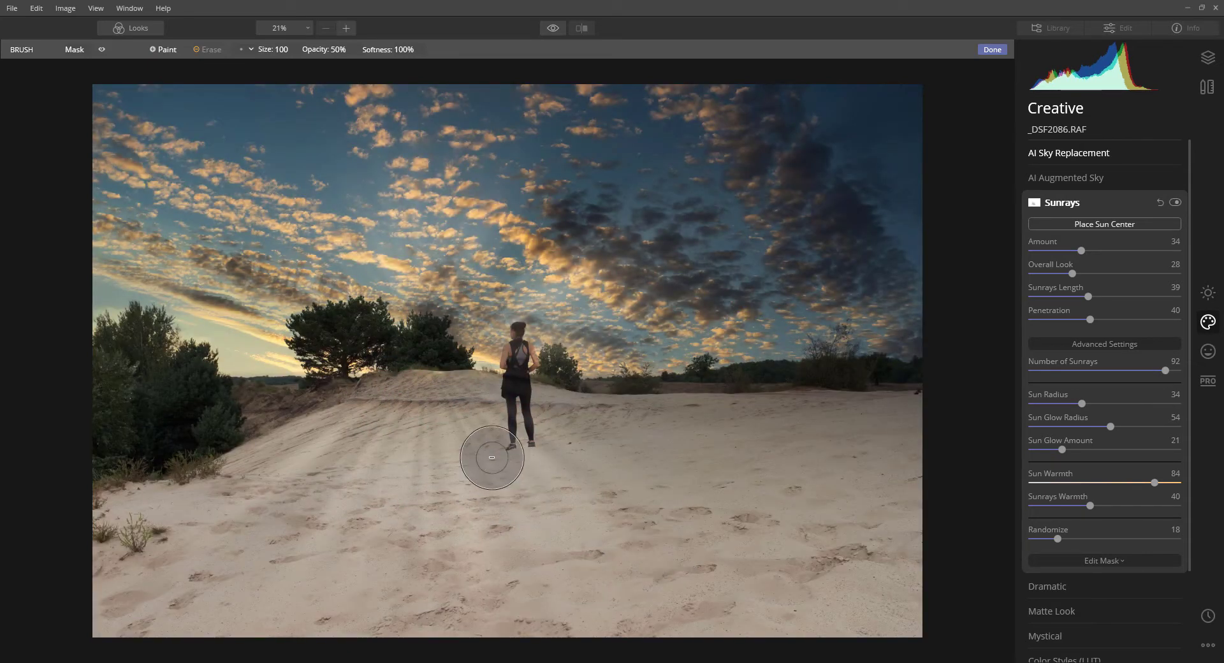
- Raise the brush opacity to 94% and erase the Sunrays mask across the entire sand foreground
left_click(346, 51)
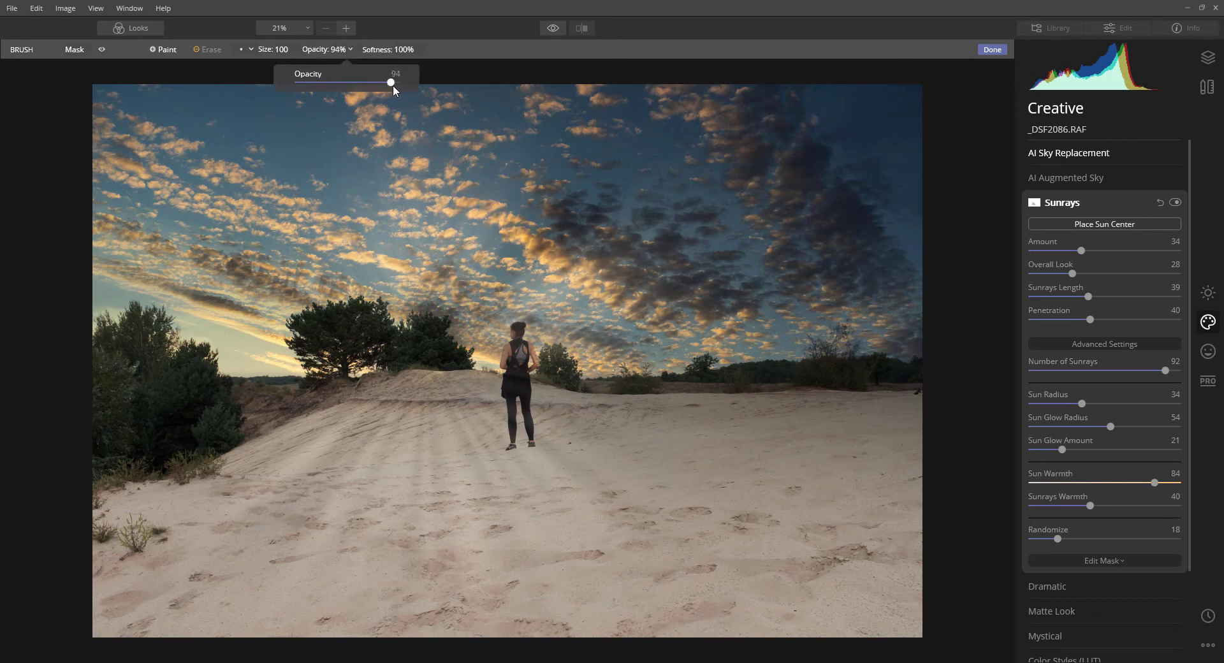
mouse_move(374, 431)
left_mouse_down()
mouse_move(383, 443)
mouse_move(394, 430)
mouse_move(346, 397)
mouse_move(154, 405)
mouse_move(344, 453)
mouse_move(163, 445)
mouse_move(306, 562)
mouse_move(155, 651)
mouse_move(522, 408)
mouse_move(547, 410)
mouse_move(565, 430)
left_mouse_up()
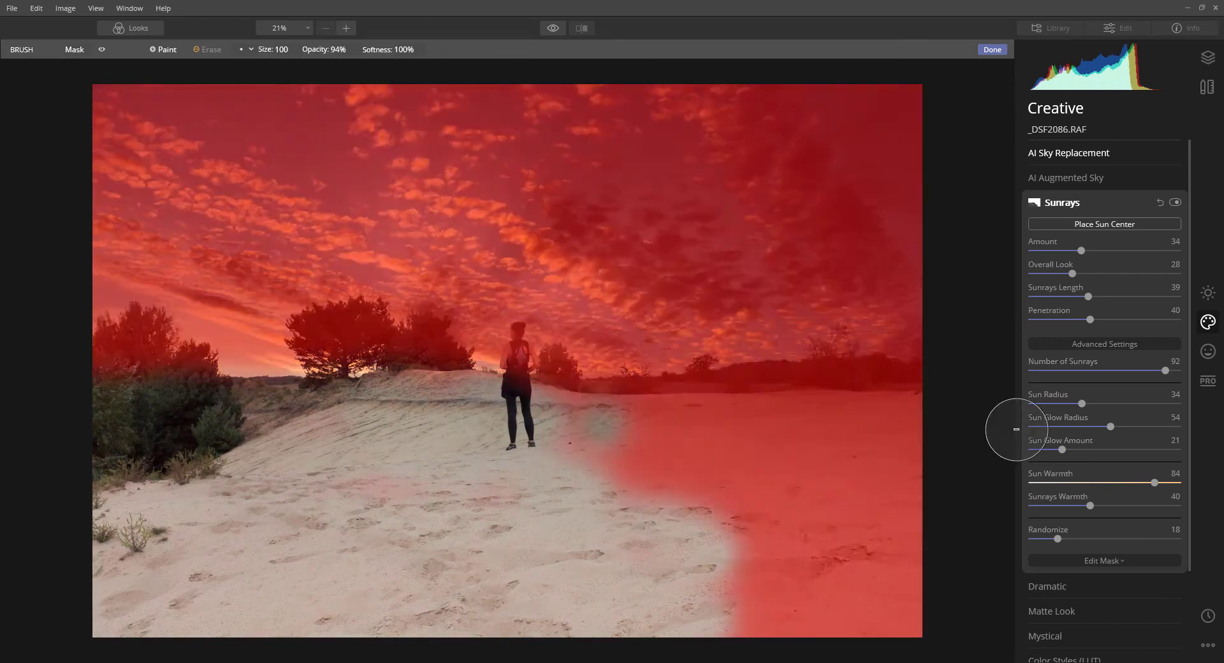
left_click_drag(1015, 429, 812, 445)
mouse_move(710, 419)
left_mouse_down()
mouse_move(566, 423)
mouse_move(905, 440)
left_mouse_up()
mouse_move(886, 533)
left_mouse_down()
mouse_move(756, 498)
mouse_move(896, 508)
mouse_move(743, 595)
mouse_move(797, 596)
left_mouse_up()
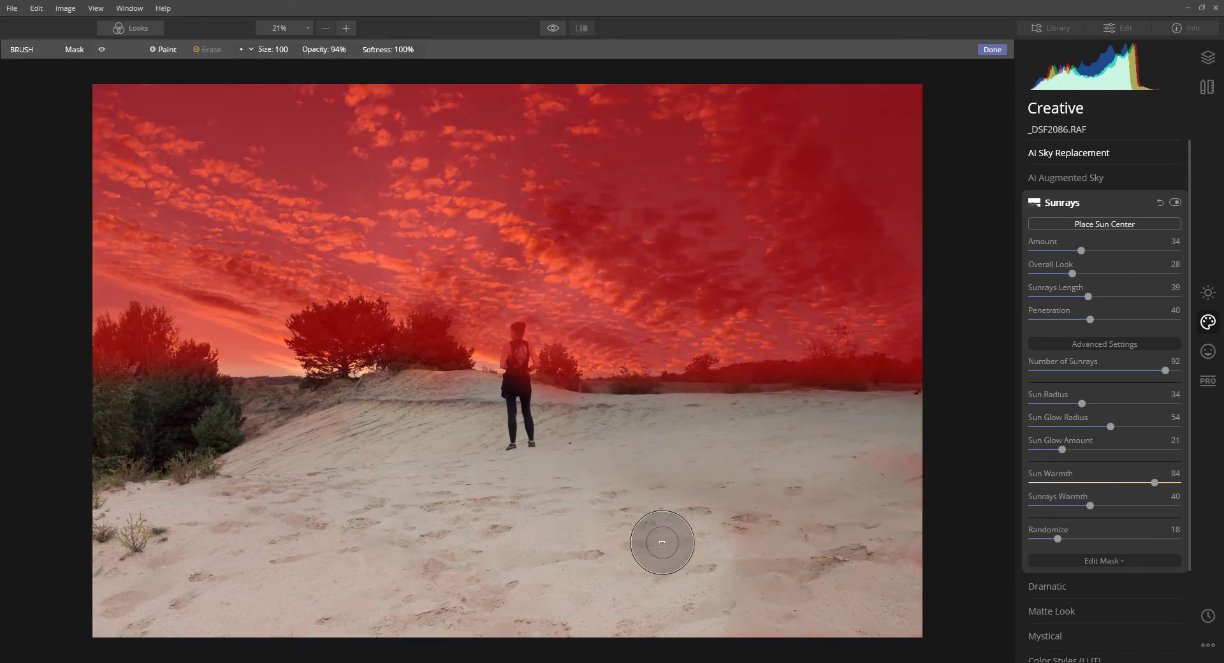
- Reduce the eraser size in stages to 40 and erase the Sunrays mask over the nearby bush, the woman and the dune ridge
scroll(552, 412, "down", 8)
left_click(555, 366)
scroll(556, 365, "down", 2)
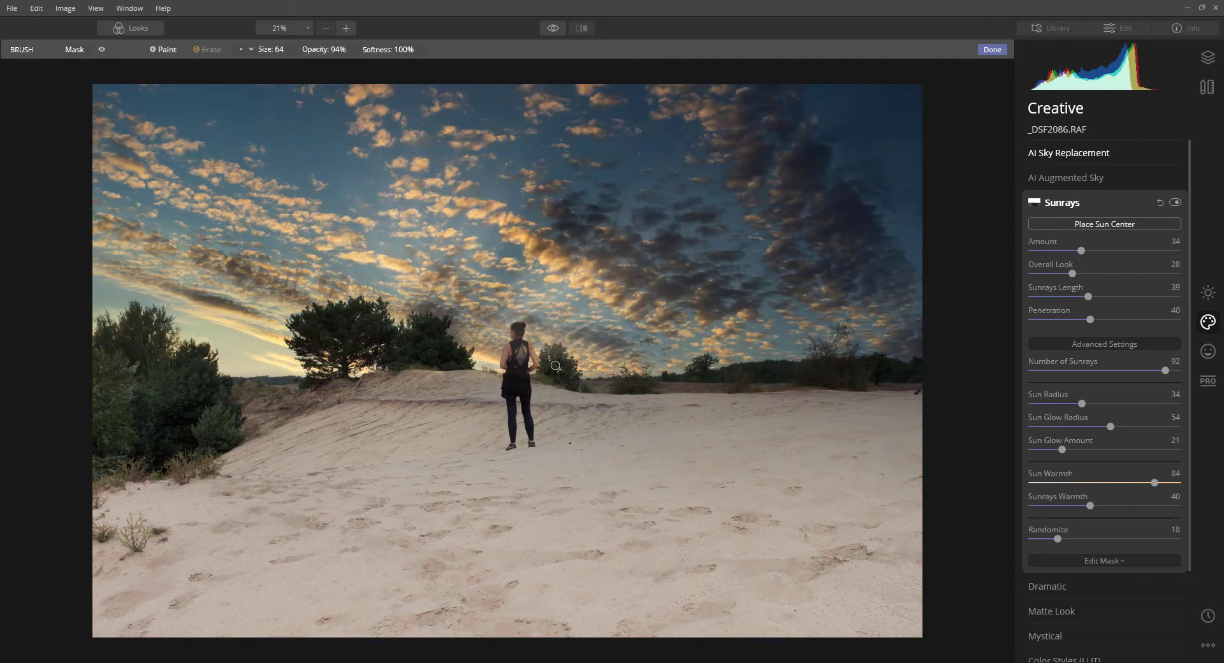
mouse_move(555, 366)
left_mouse_down()
mouse_move(523, 389)
mouse_move(518, 341)
mouse_move(511, 369)
left_mouse_up()
scroll(524, 388, "down", 5)
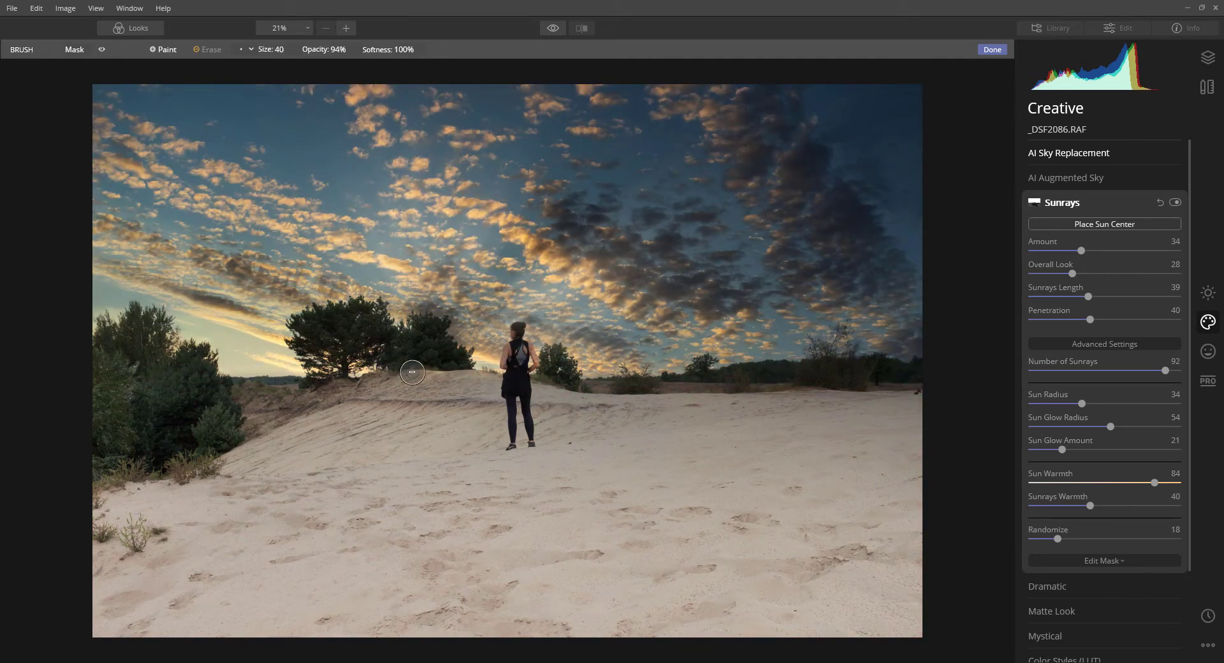
mouse_move(412, 372)
left_mouse_down()
mouse_move(364, 336)
mouse_move(368, 365)
mouse_move(469, 376)
left_mouse_up()
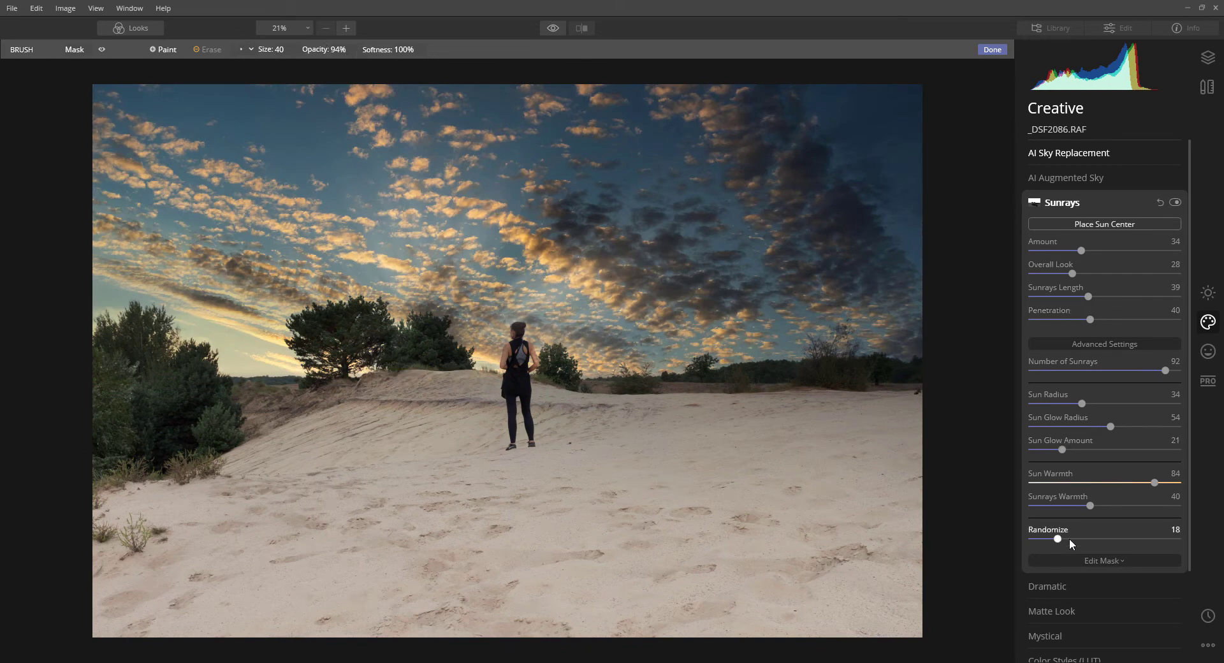
- Set the Sunrays Randomize value to 62
left_click_drag(1061, 539, 1123, 533)
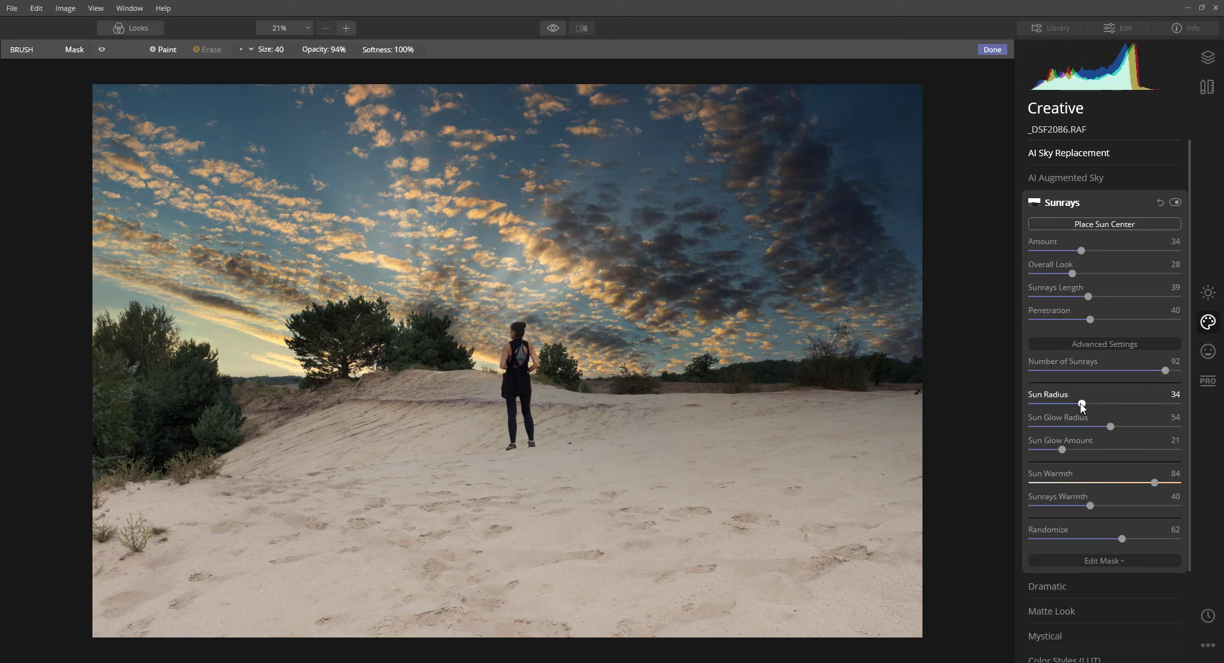
- Set the Sunrays Amount to 51, Sun Radius to 40, Sun Glow Radius to 65, Sun Glow Amount to 23 and Randomize to 76
mouse_move(1070, 406)
left_mouse_down()
mouse_move(1059, 404)
mouse_move(1088, 414)
left_mouse_up()
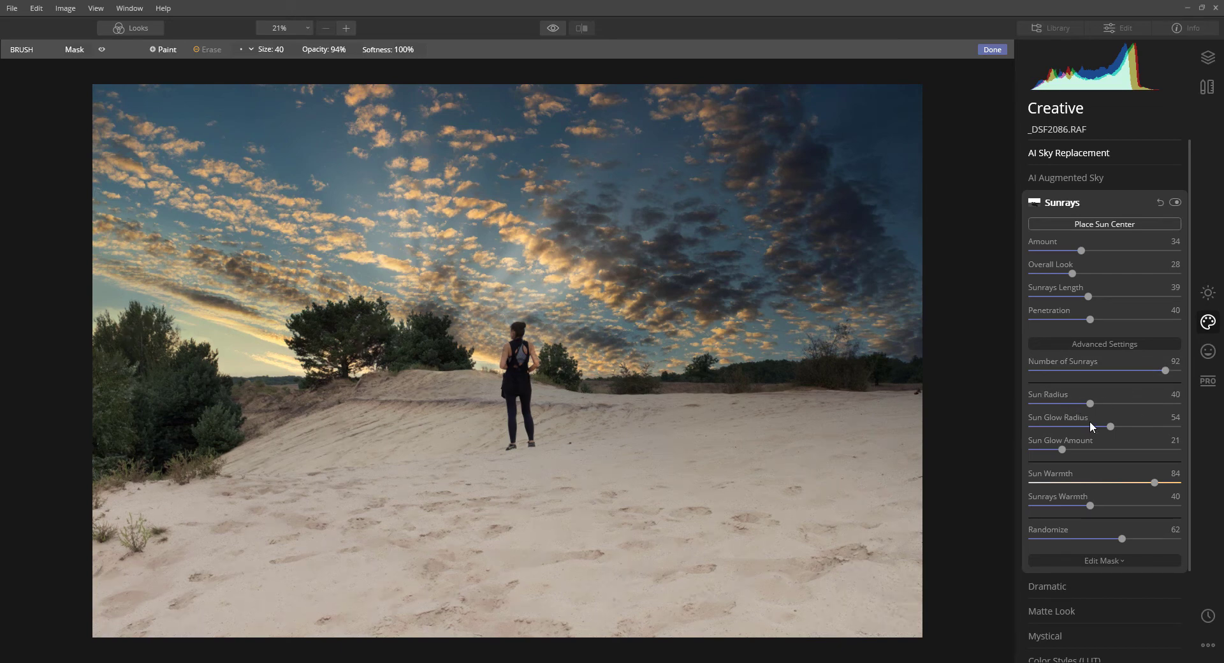
left_click(1065, 449)
mouse_move(1109, 426)
left_mouse_down()
mouse_move(1038, 426)
mouse_move(1132, 425)
left_mouse_up()
scroll(1064, 540, "down", 1)
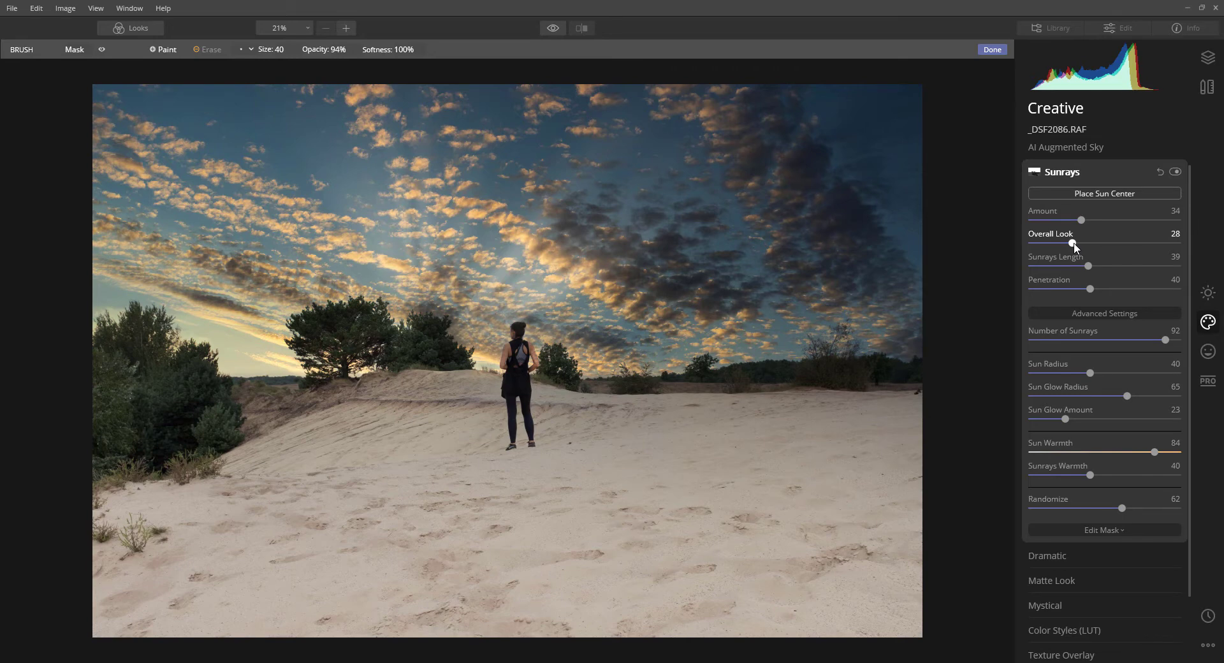
mouse_move(1082, 220)
left_mouse_down()
mouse_move(1131, 226)
mouse_move(1105, 216)
left_mouse_up()
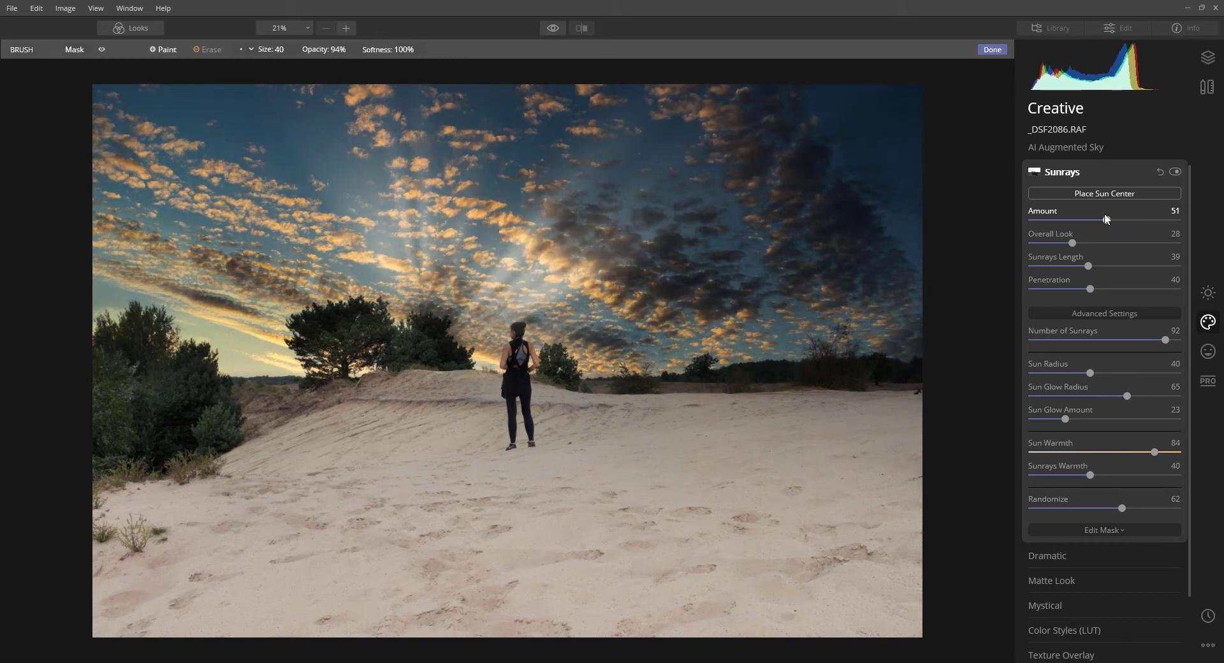
left_click_drag(1124, 509, 1142, 508)
- Reopen the Sunrays mask for brushing and erase it over the bushes at the photo's left edge with a size 100 brush at 50% opacity
left_click(1107, 530)
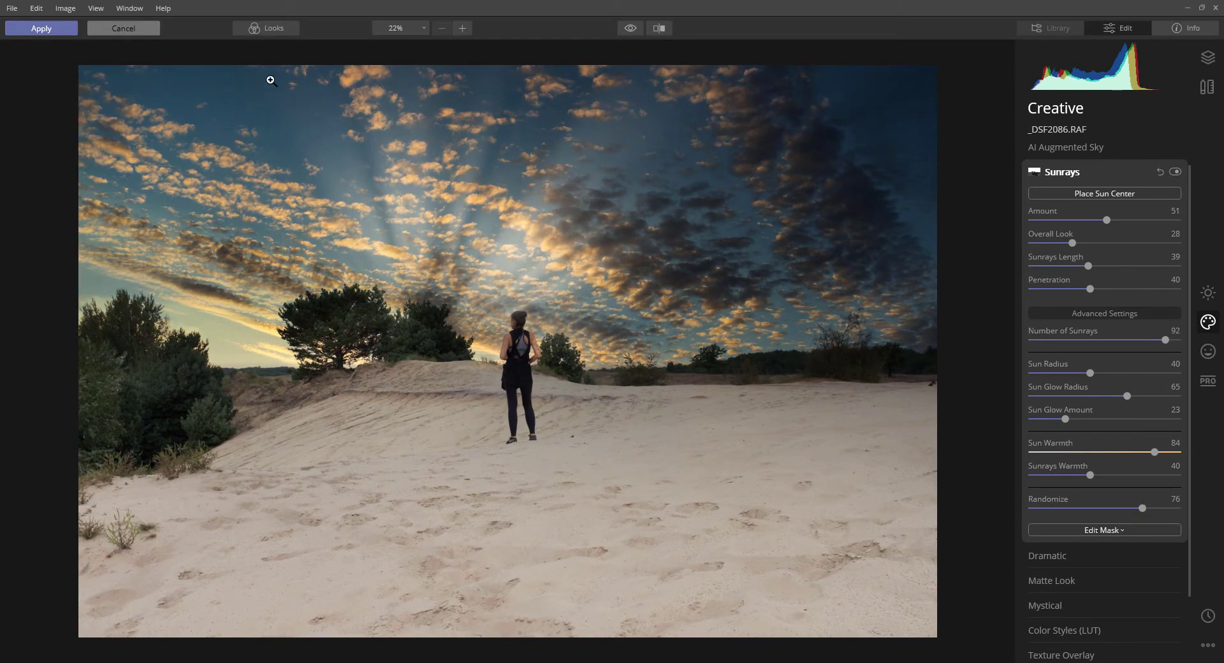
left_click(1114, 530)
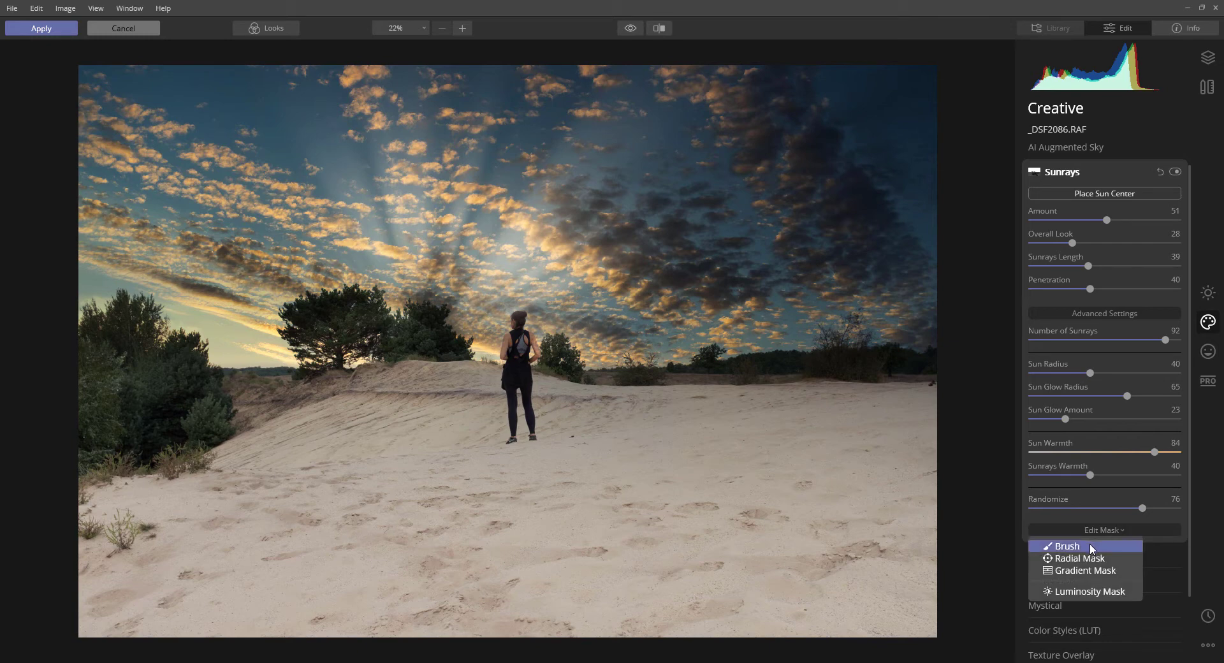
left_click(1092, 547)
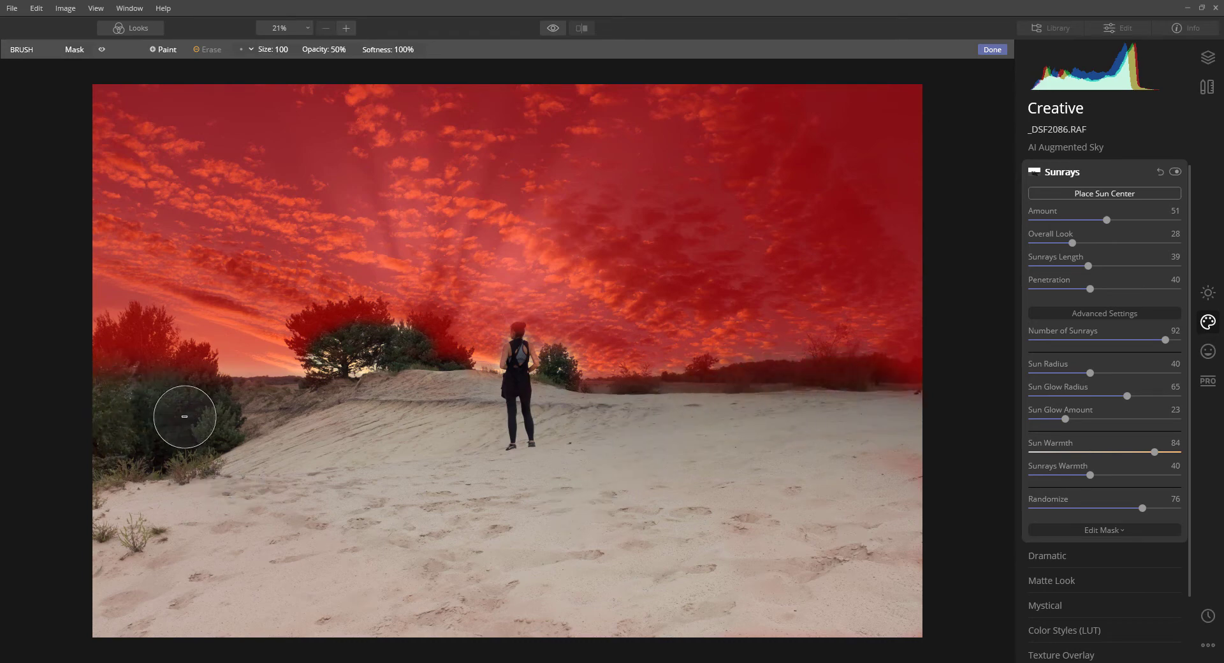
left_click_drag(185, 417, 191, 417)
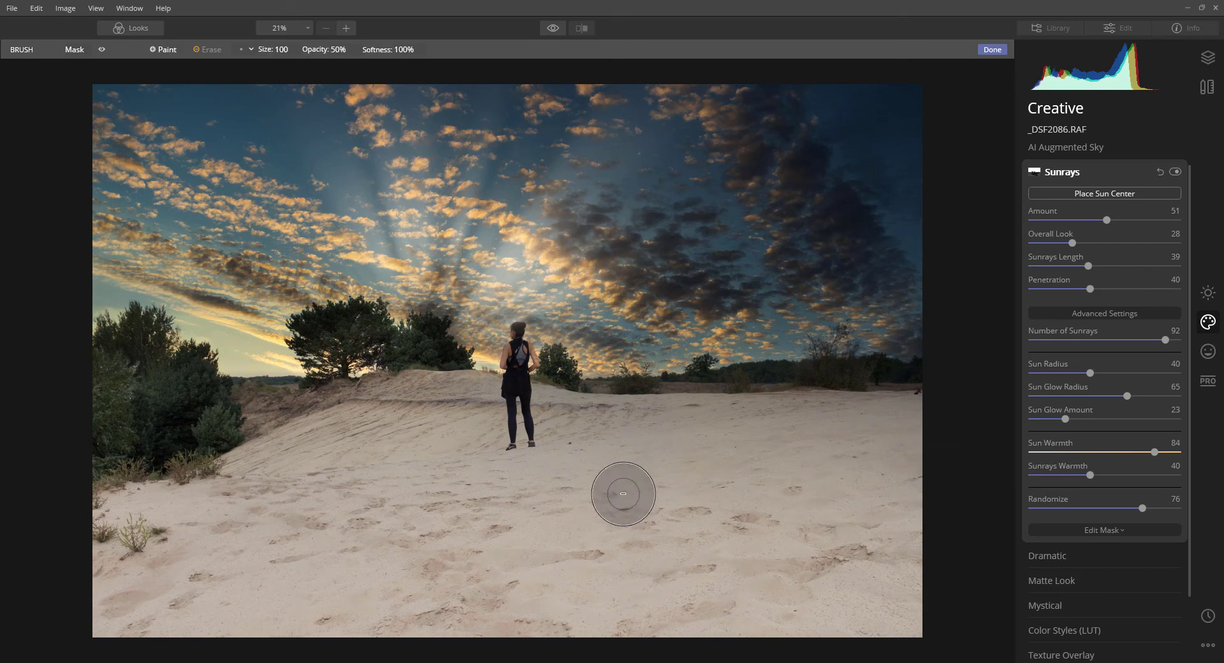
- Set the Sunrays Warmth to 46, Number of Sunrays to 69 and Randomize to 59
left_click_drag(1142, 508, 1098, 475)
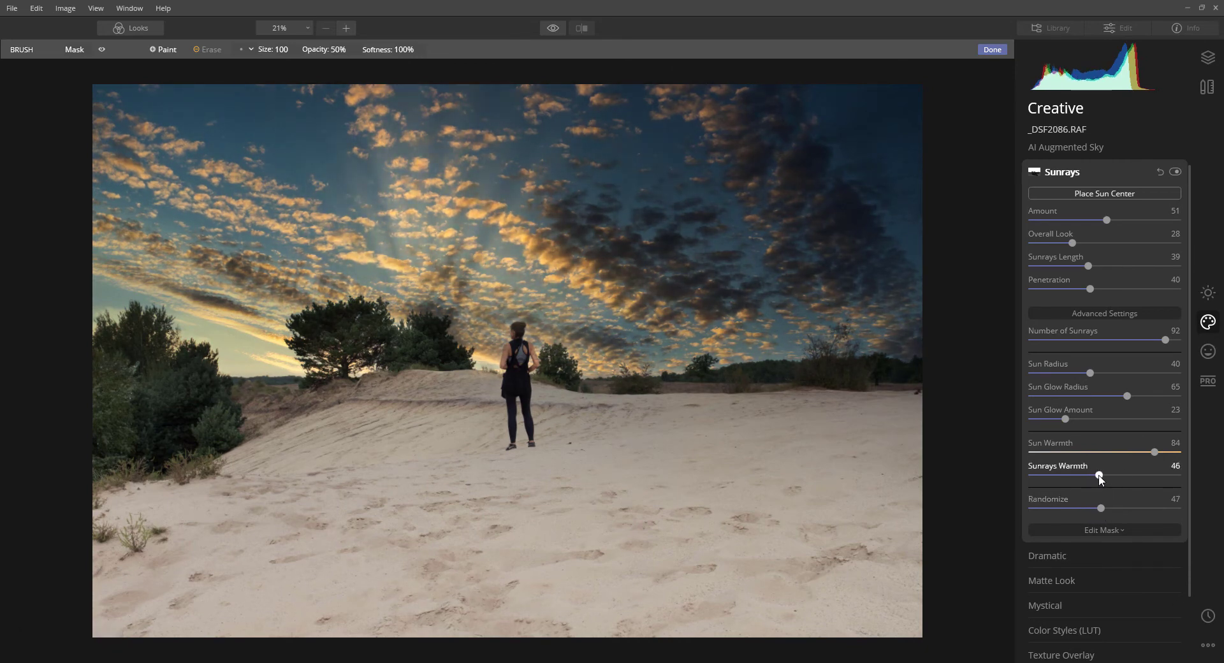
left_click_drag(1165, 340, 1132, 339)
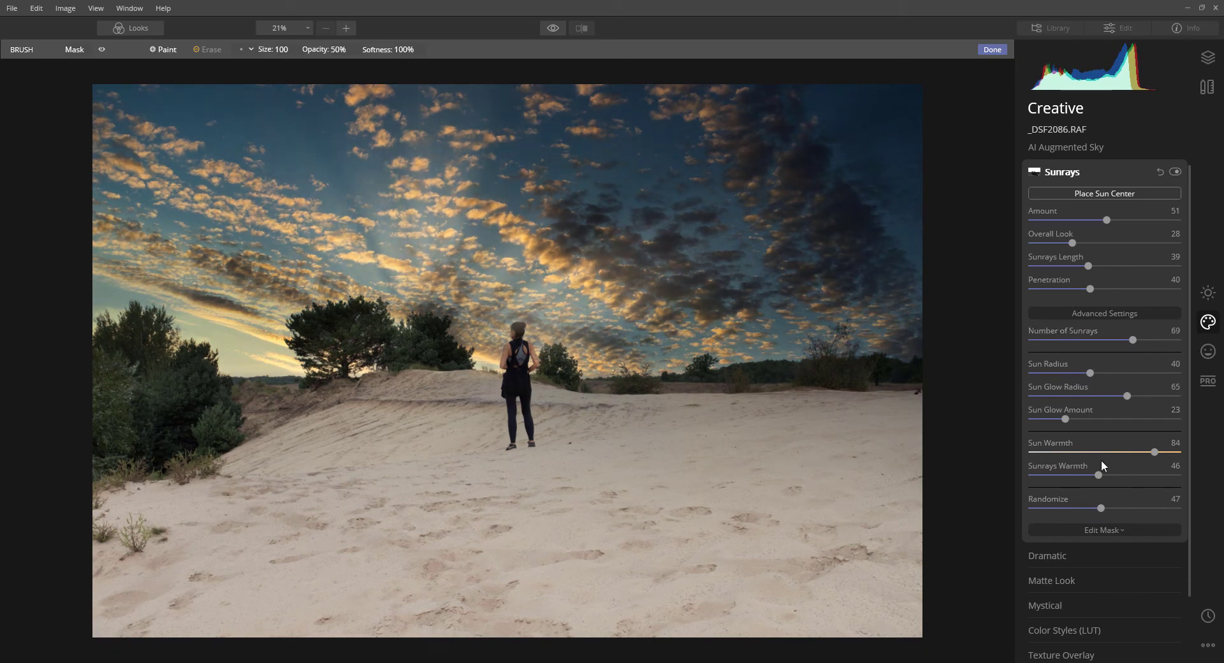
mouse_move(1100, 508)
left_mouse_down()
mouse_move(1131, 507)
mouse_move(1118, 508)
left_mouse_up()
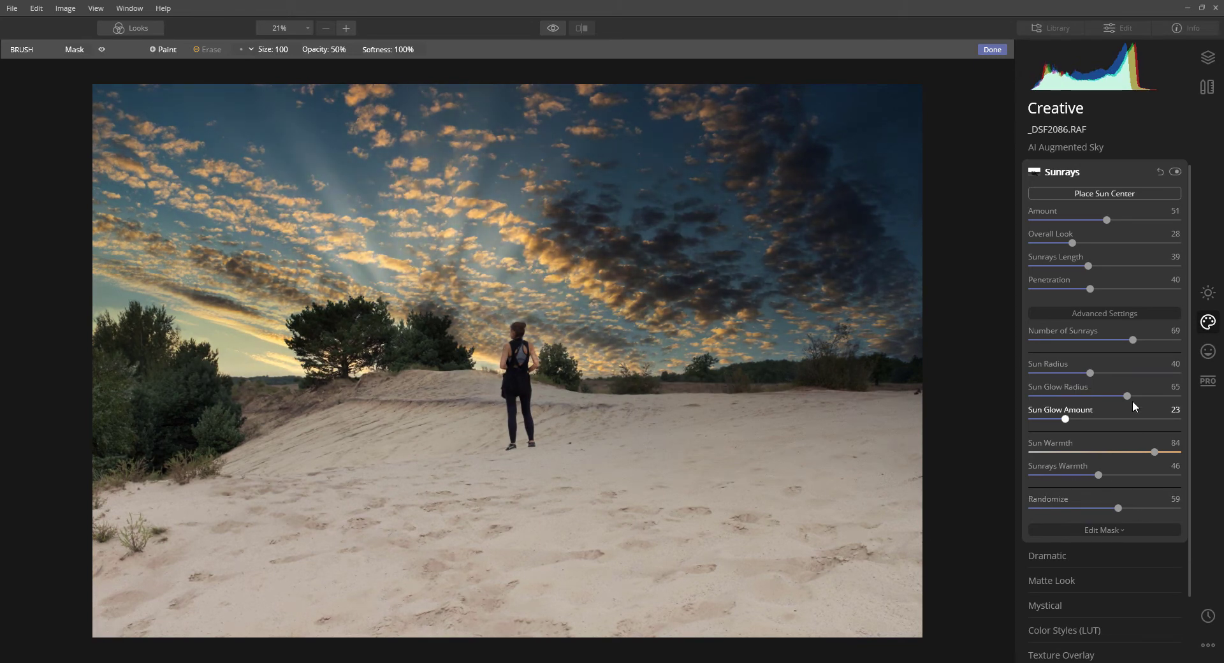
- Set the Sunrays Overall Look to 34, Sunrays Length to 33 and Penetration to 16, and fine-tune the Amount
left_click(1114, 243)
left_click_drag(1115, 254, 1054, 289)
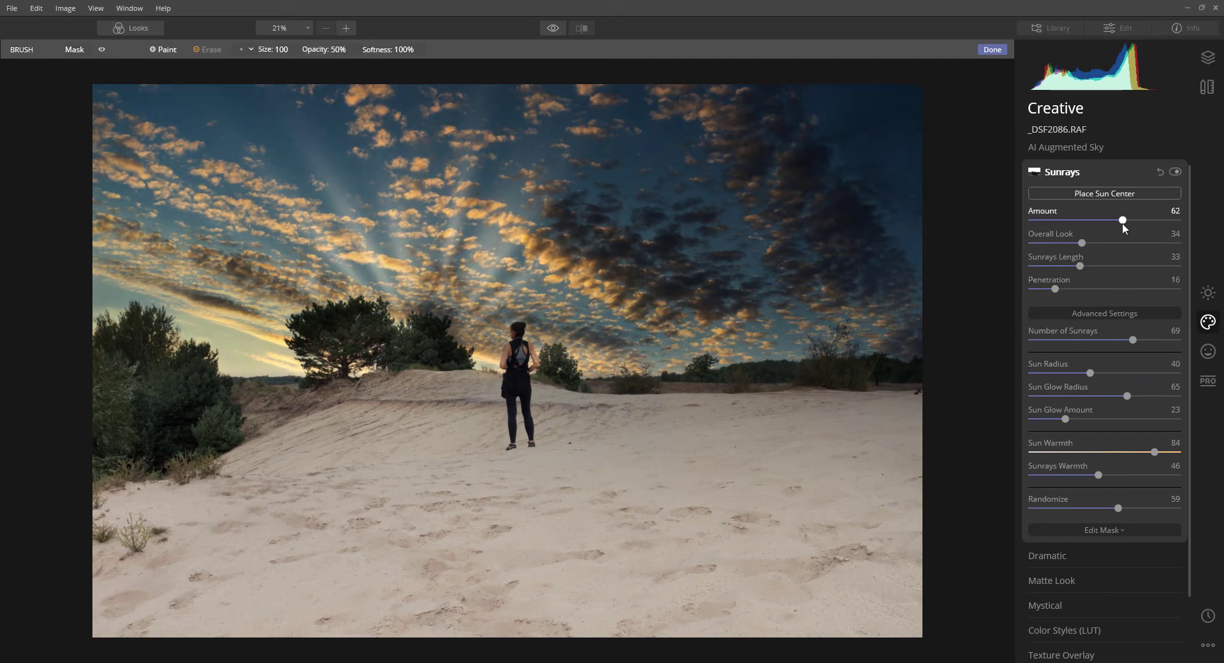
left_click_drag(1121, 221, 1097, 227)
left_click(1062, 171)
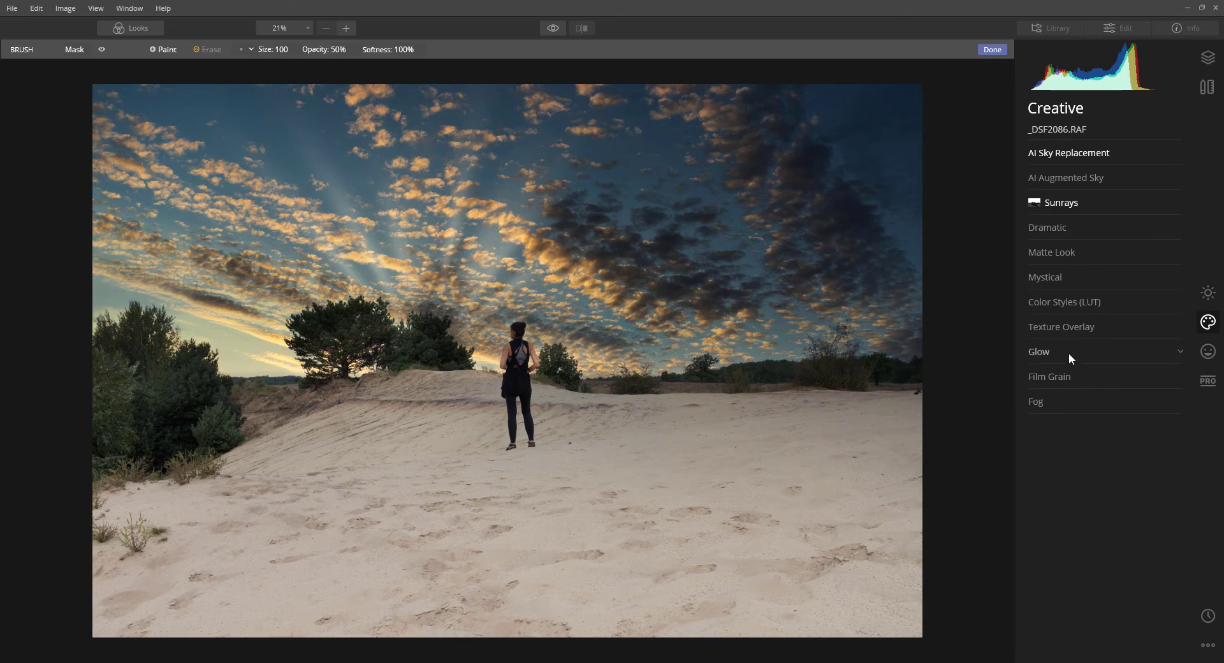
- Apply the Dramatic filter with an Amount of 10 and Local Contrast of 59
left_click(1073, 228)
left_click_drag(1031, 256, 1049, 258)
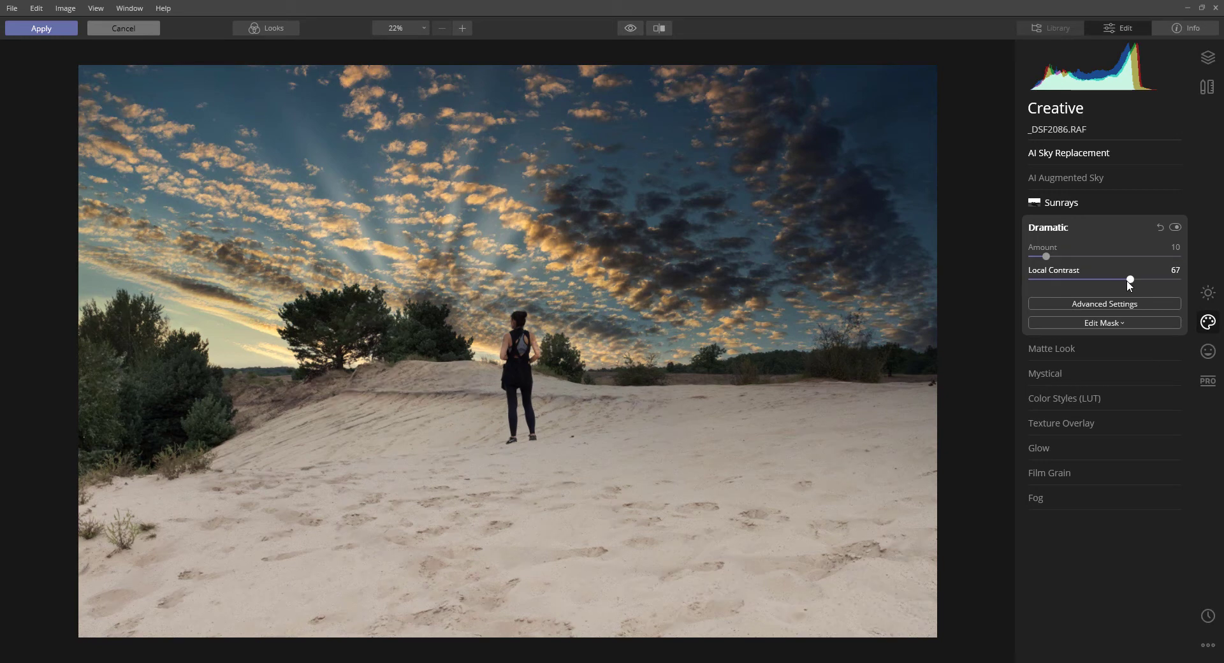
left_click_drag(1129, 283, 1116, 280)
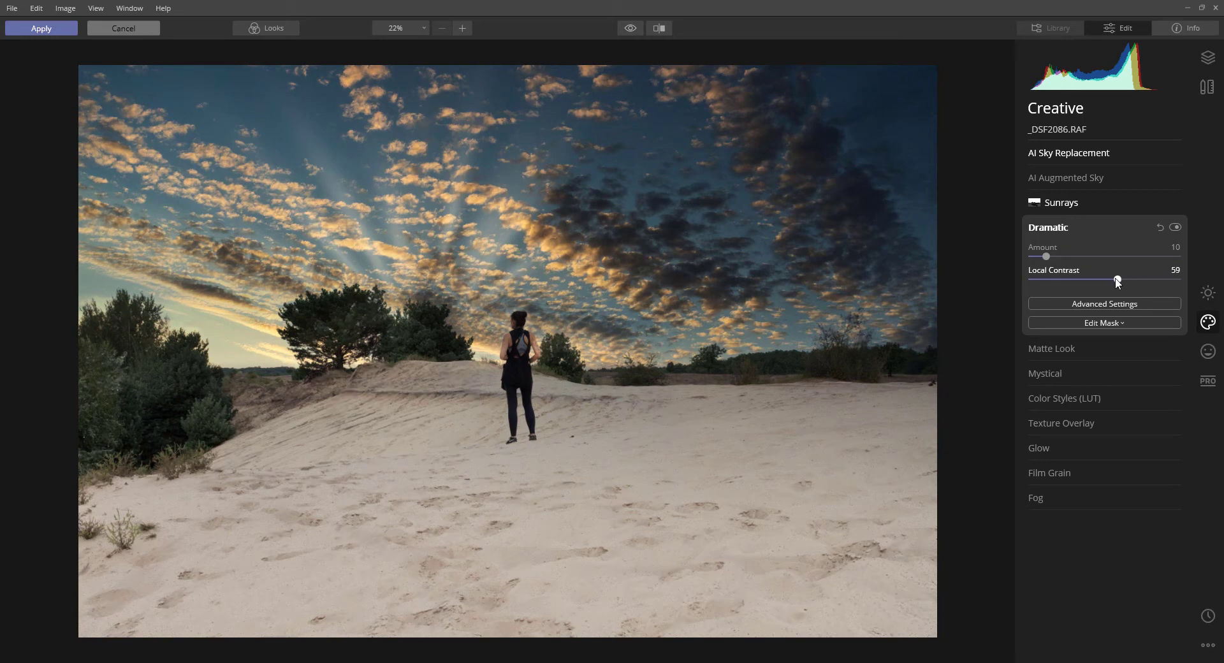
left_click(1071, 226)
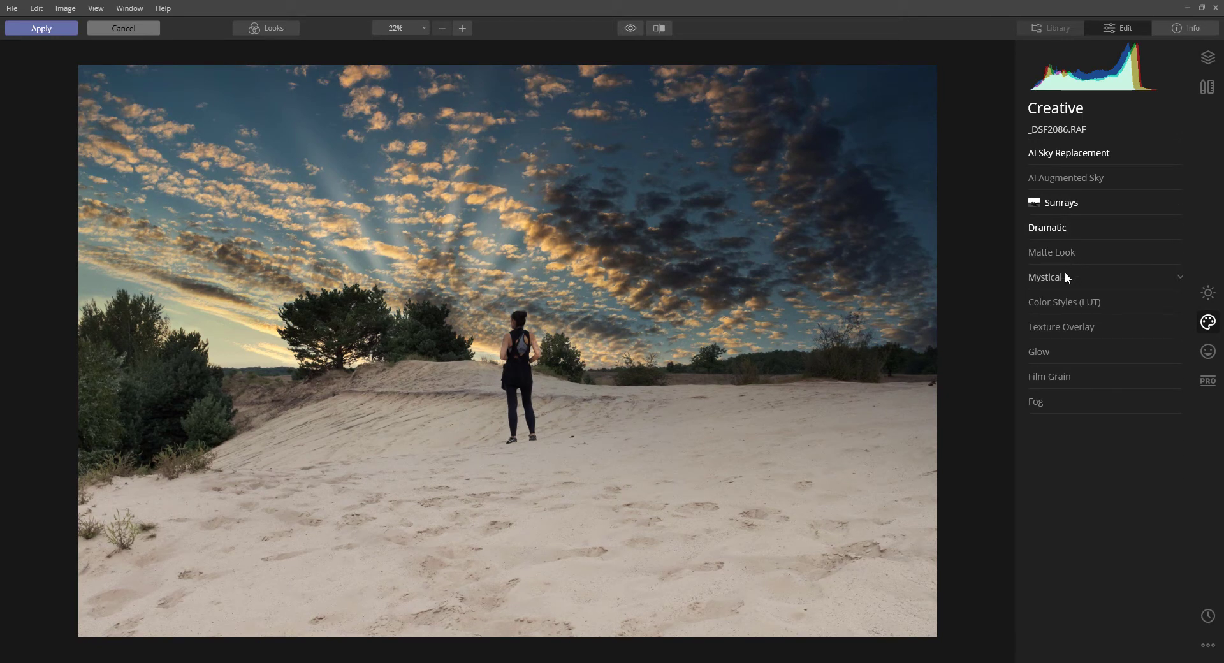
- Apply the Palm Springs LUT as a color style and set its Amount to 9
left_click(1084, 304)
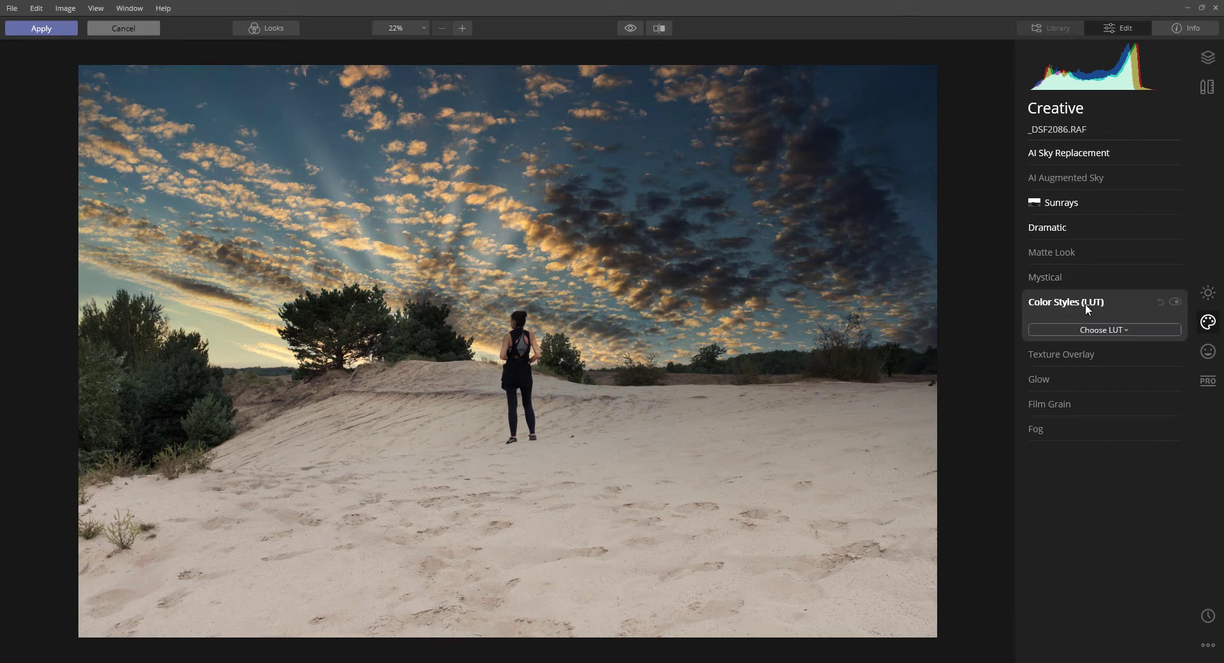
left_click(1080, 328)
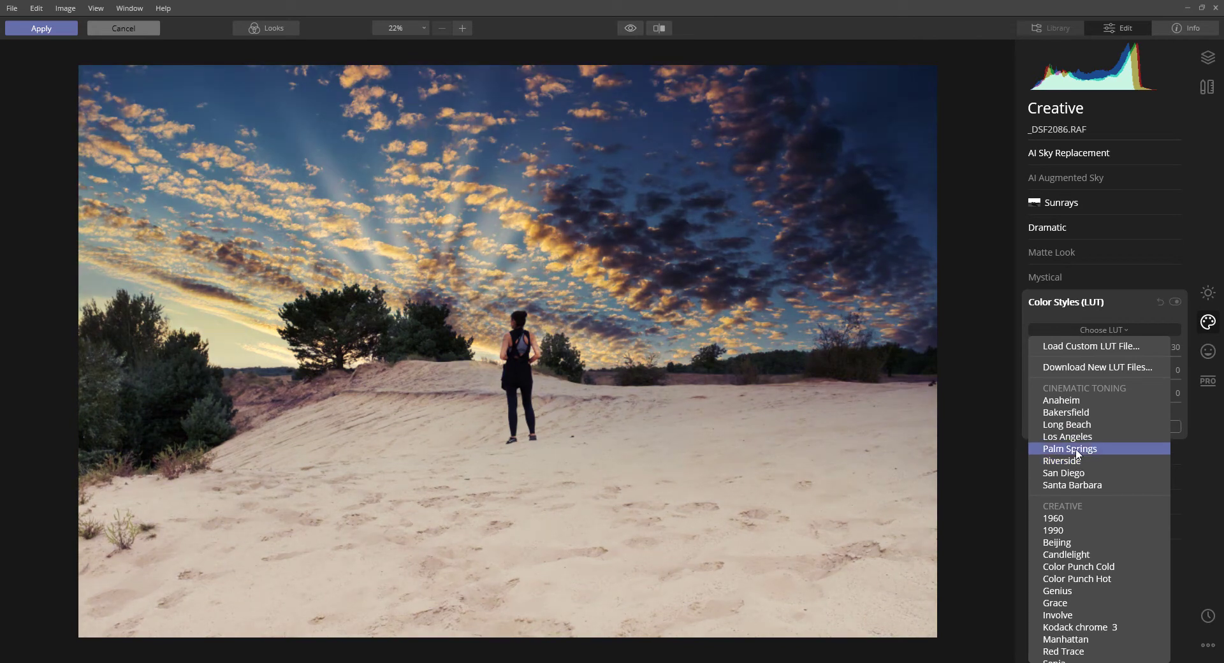
left_click(1076, 450)
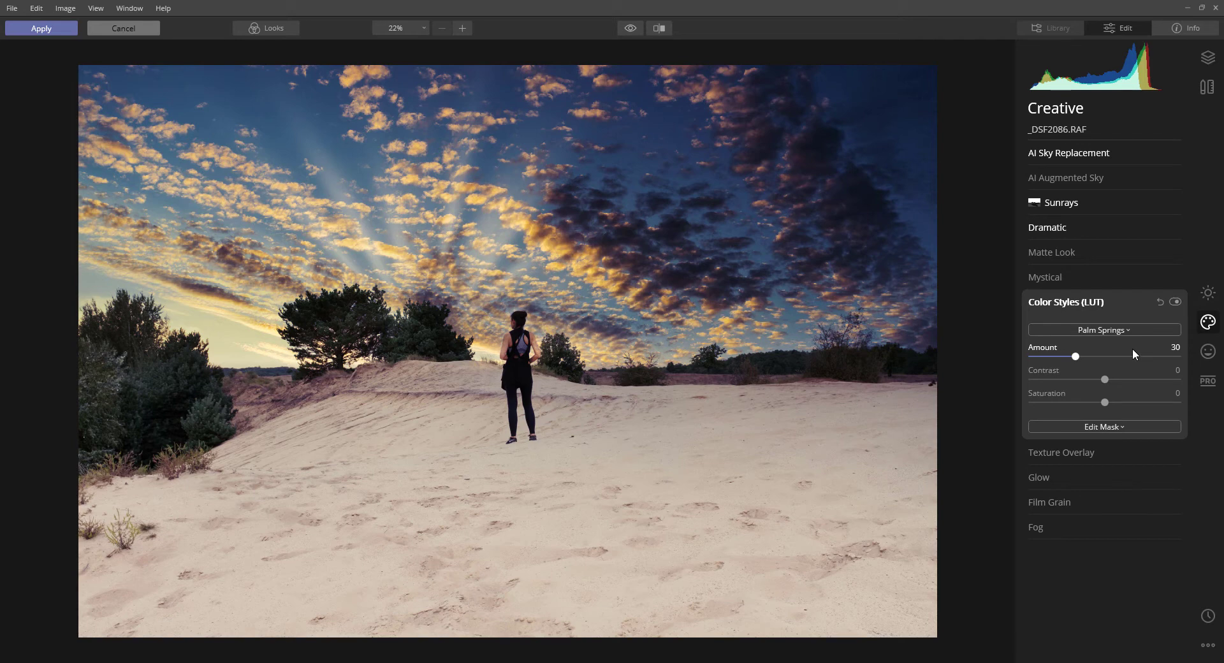
left_click_drag(1076, 358, 1048, 359)
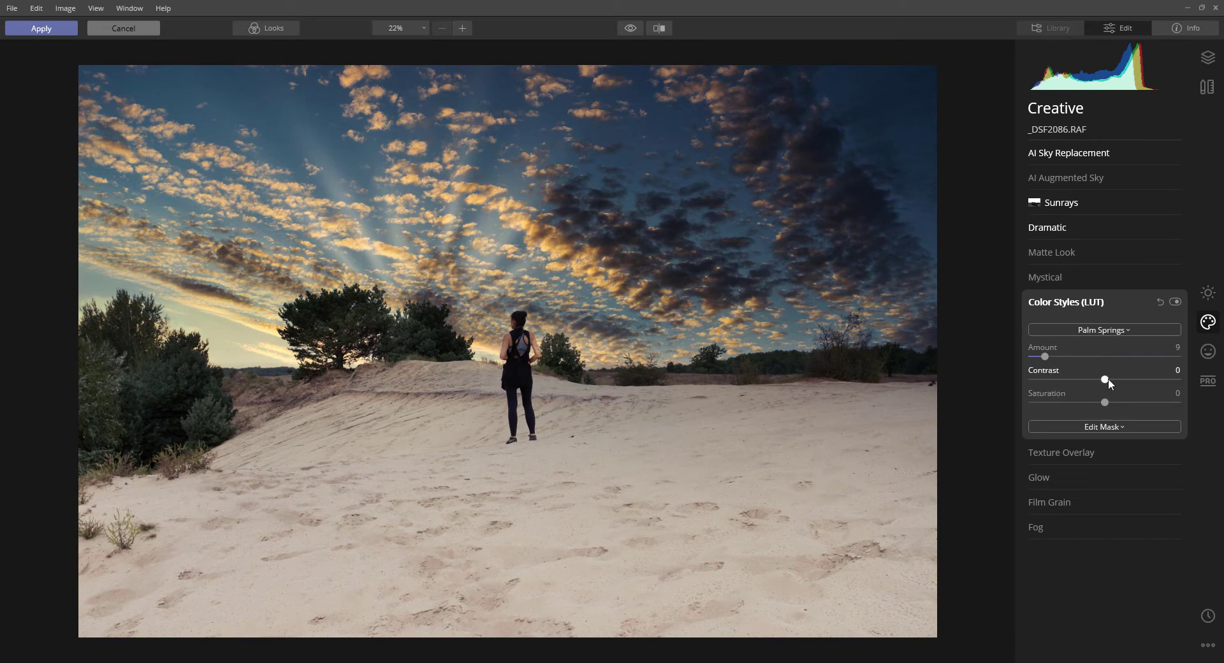
left_click(1075, 300)
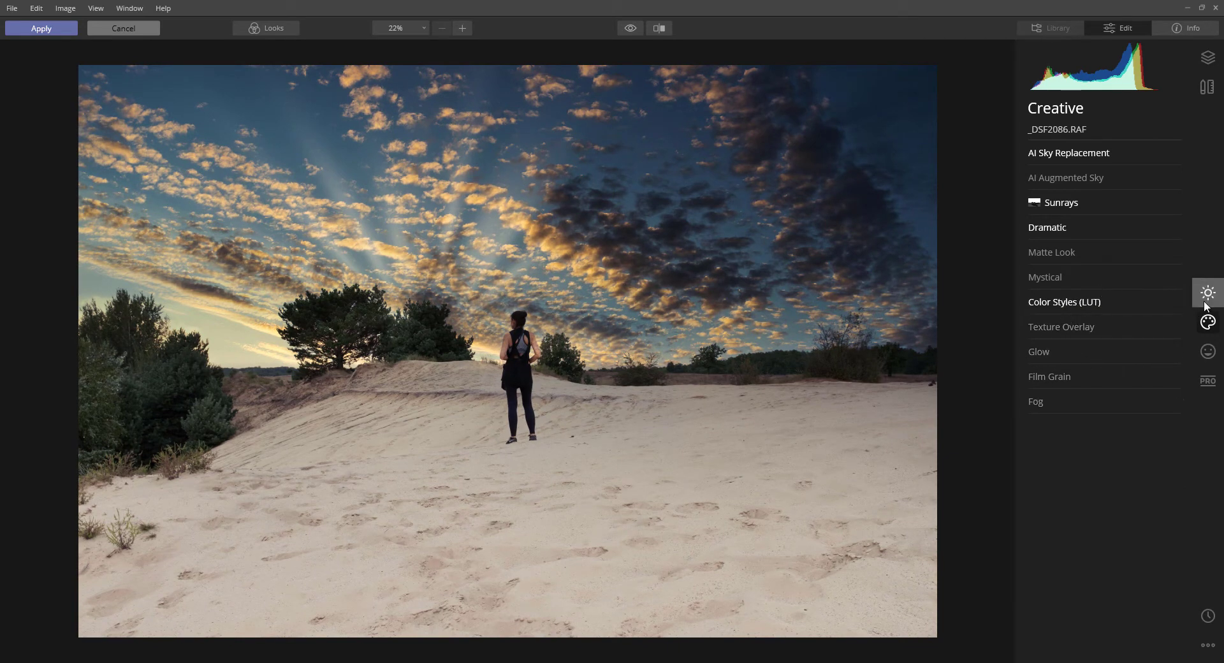
- Adjust the Light settings to Shadows 15 and Highlights 5, and raise Smart Contrast slightly
left_click(1207, 380)
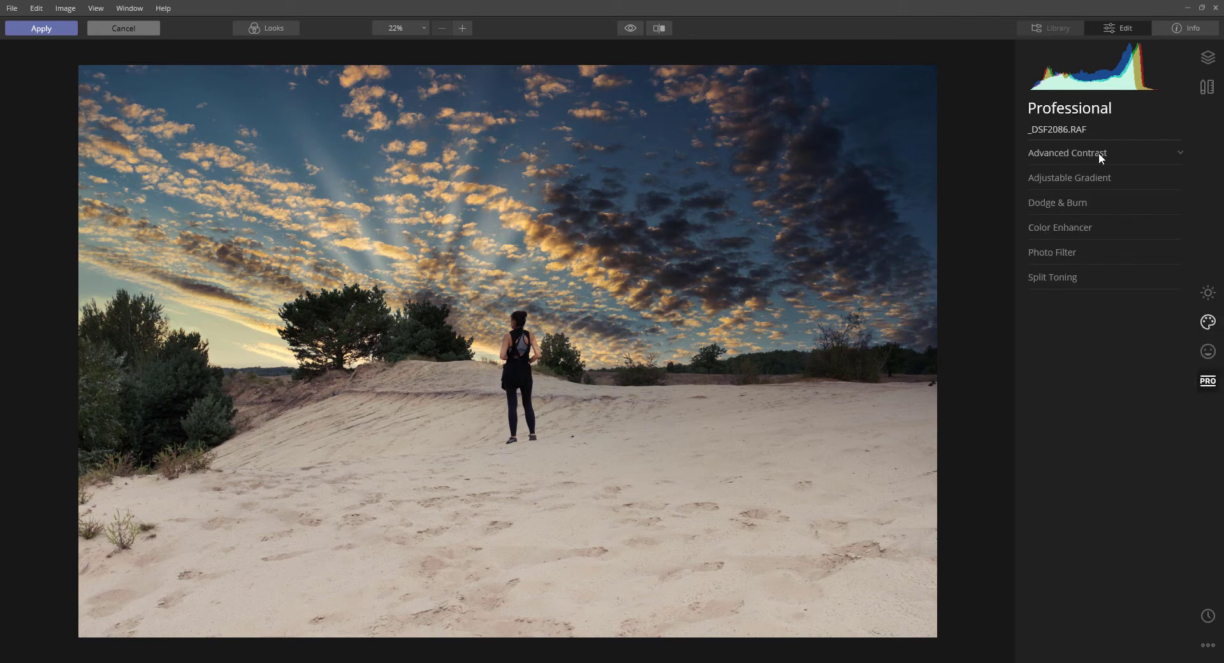
left_click(1202, 293)
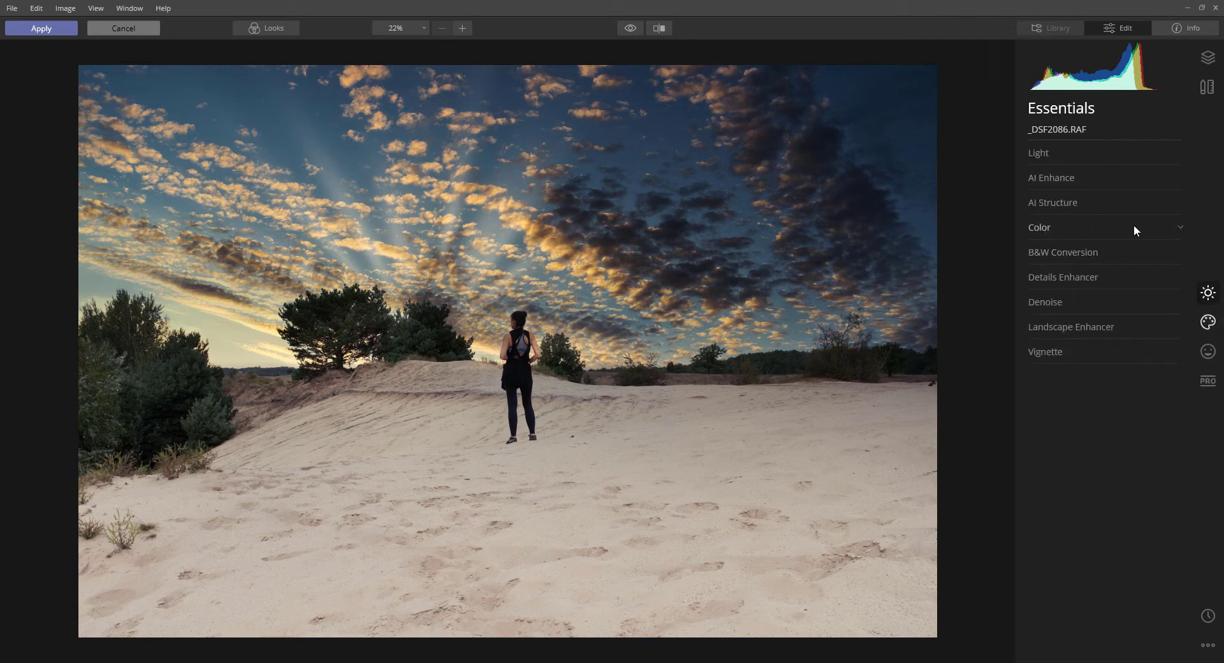
left_click(1053, 155)
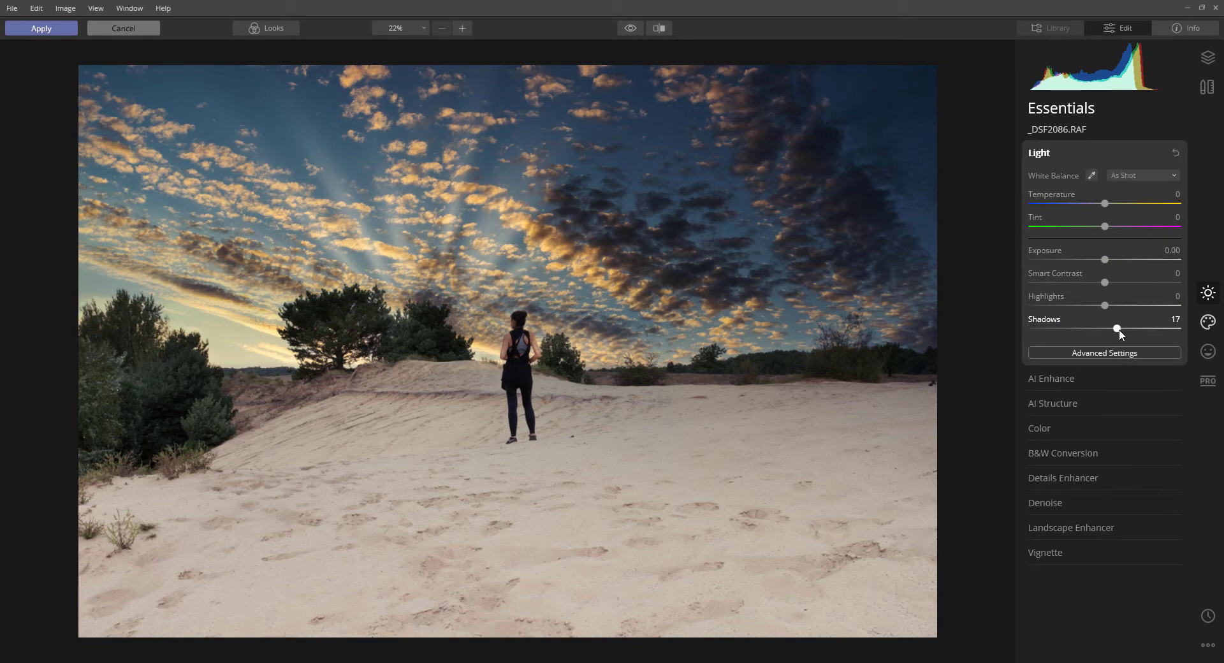
left_click_drag(1119, 330, 1109, 307)
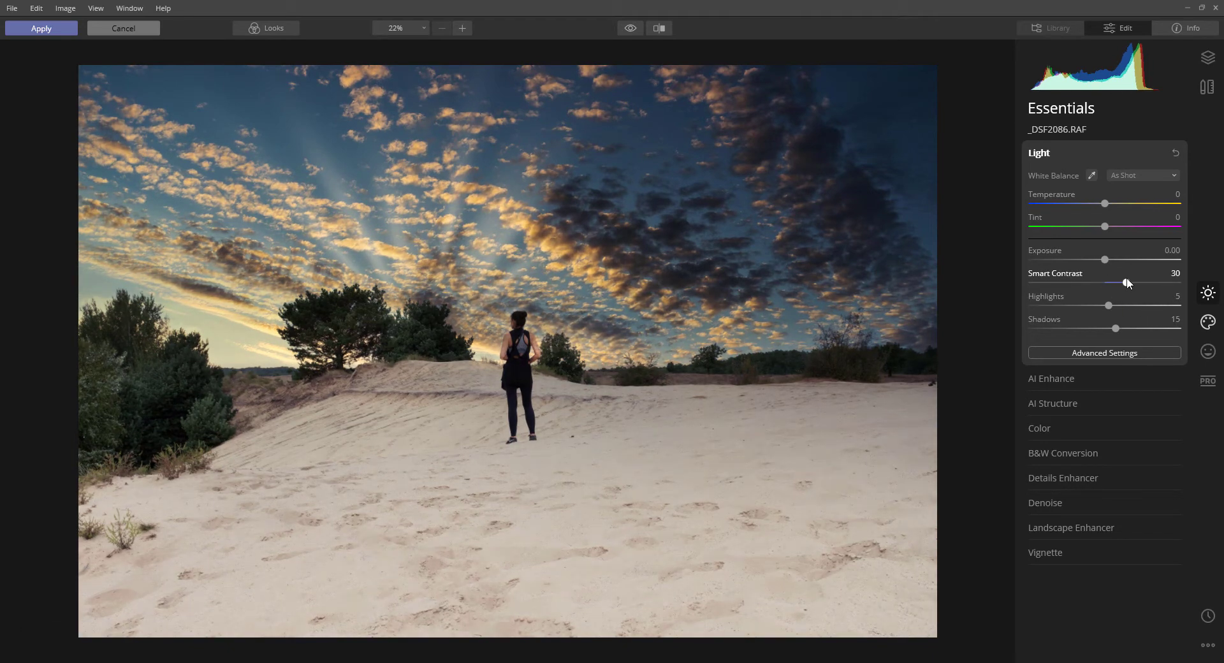
left_click_drag(1126, 283, 1113, 283)
left_click(1044, 152)
- Enhance the image with AI Accent at 31 and AI Sky Enhancer at 16
left_click(1061, 182)
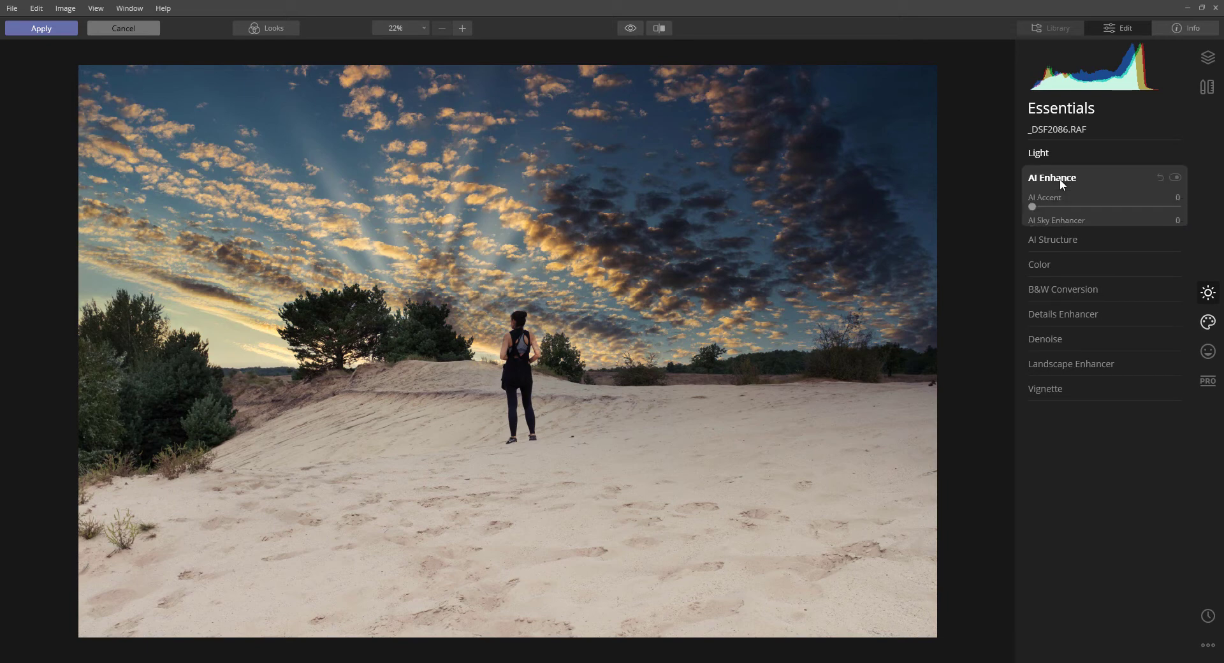
left_click_drag(1032, 207, 1076, 207)
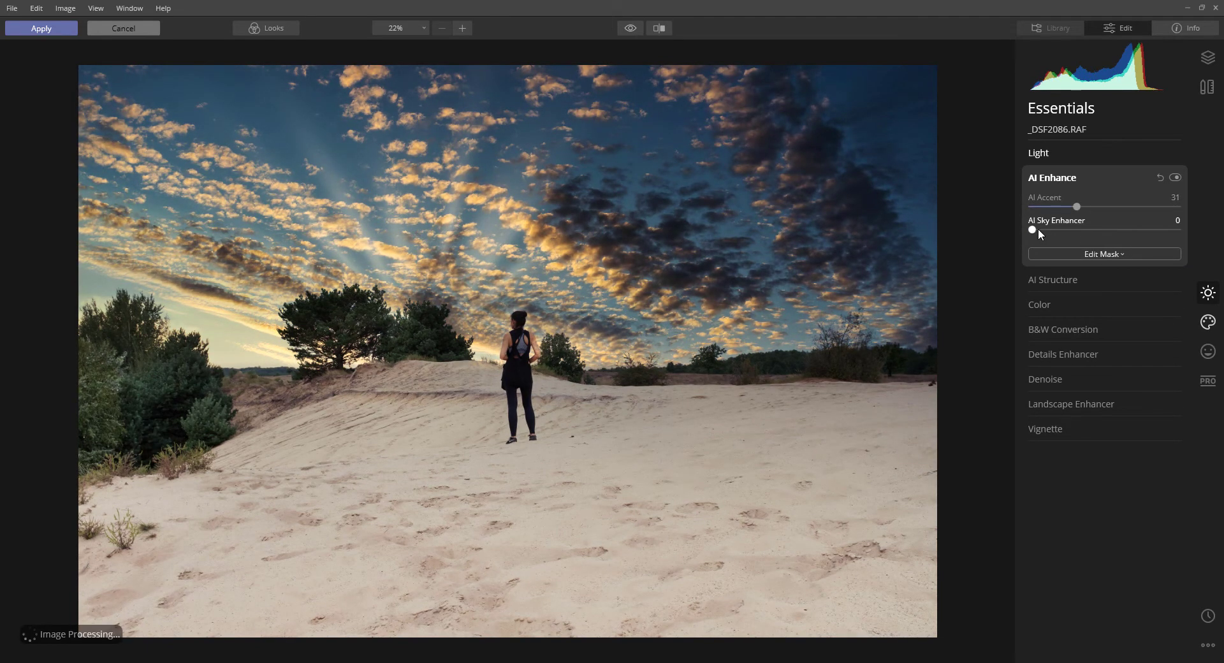
left_click_drag(1032, 229, 1056, 231)
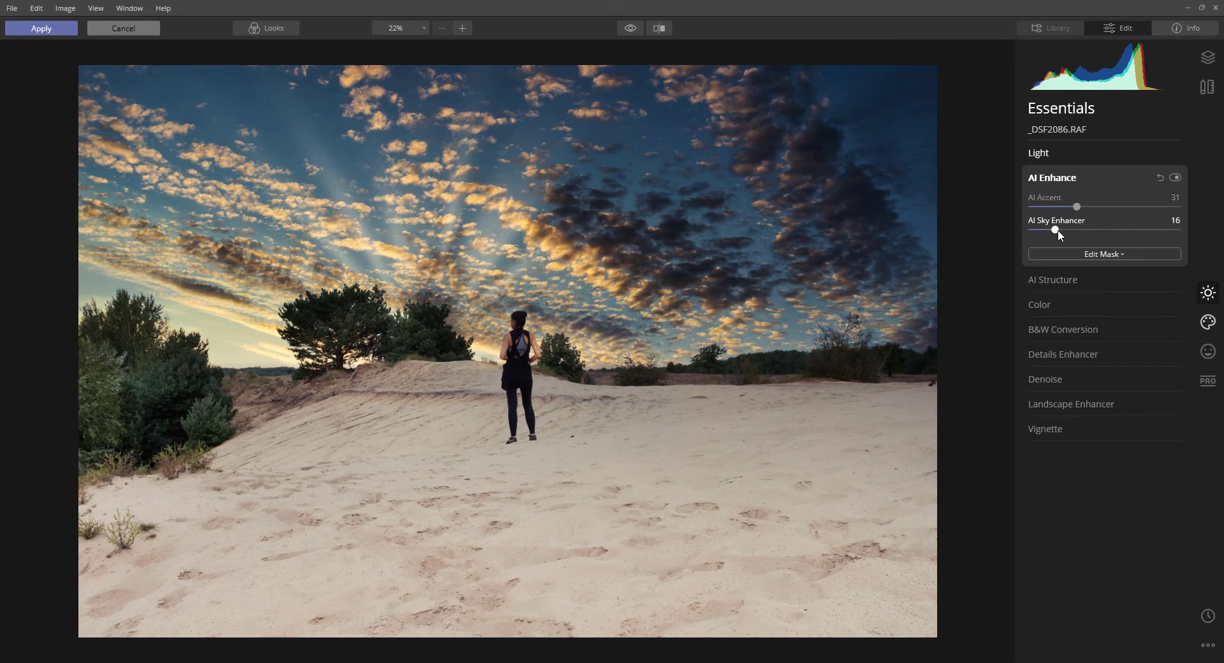
left_click(1044, 180)
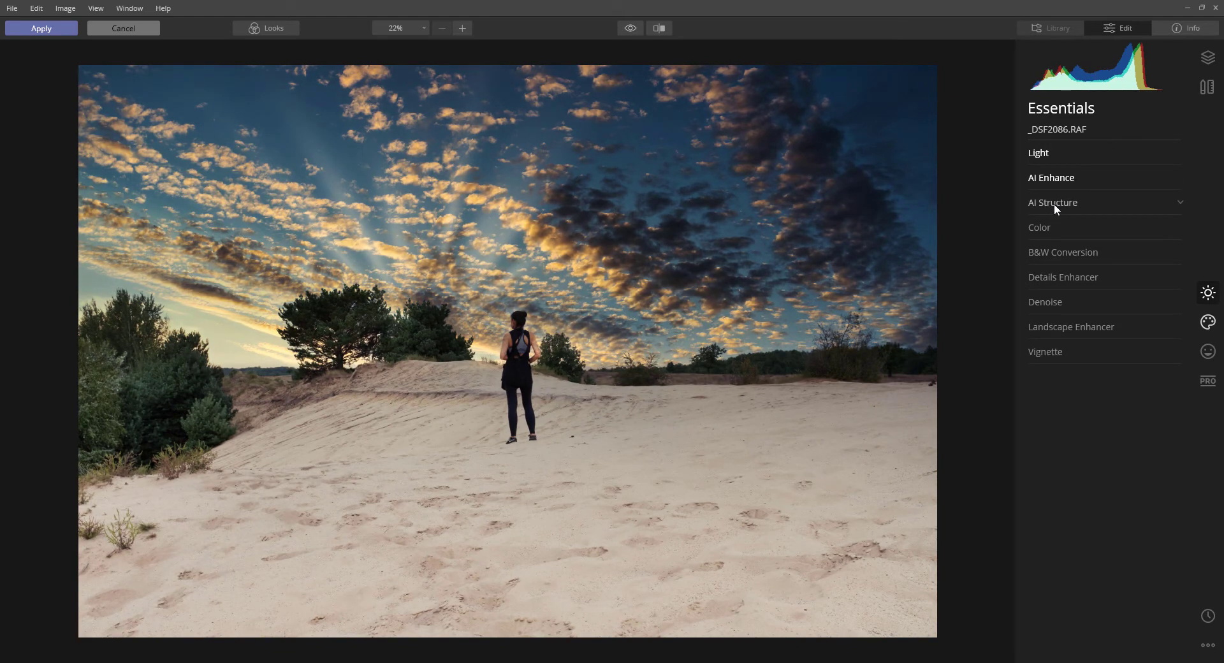
- Add AI Structure with an Amount of 14 and a Boost of 4
left_click(1054, 204)
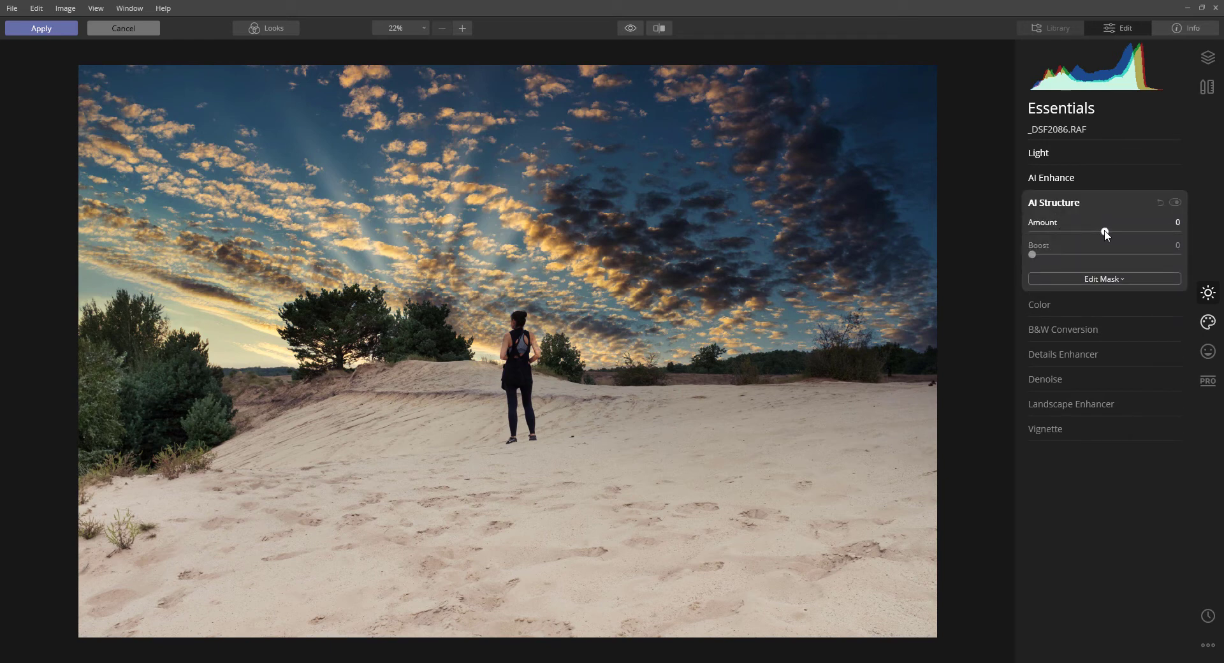
left_click_drag(1124, 234, 1114, 236)
left_click_drag(1032, 255, 1037, 254)
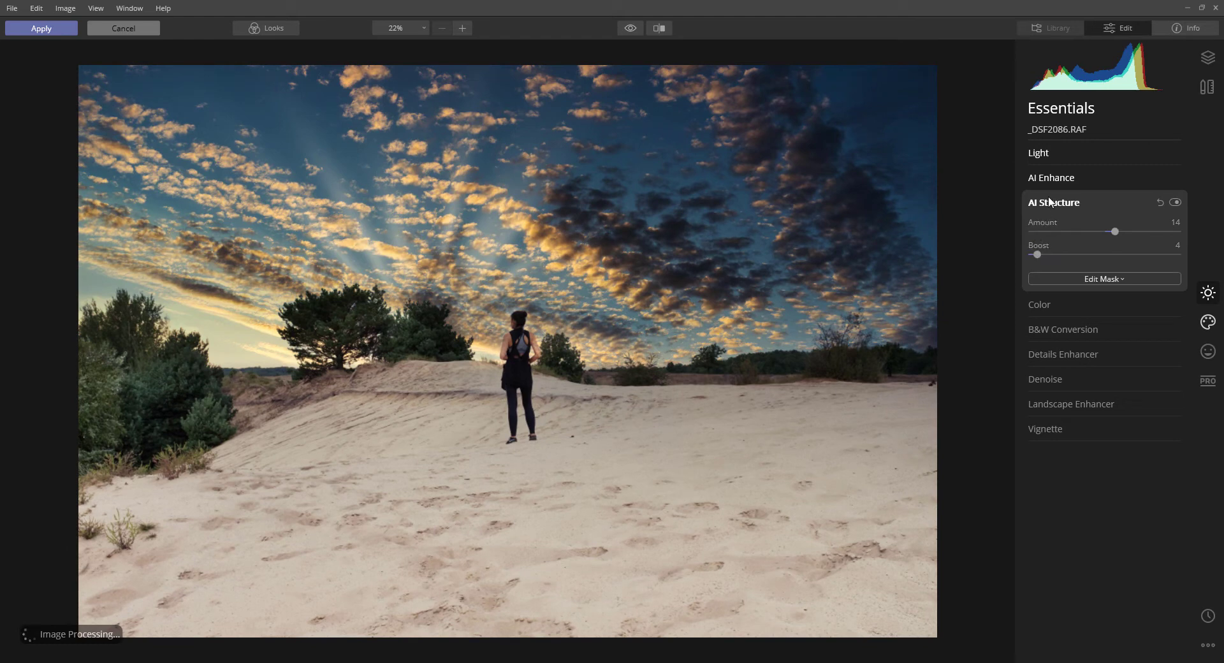
left_click(1050, 202)
- In the advanced Color settings, set the orange Saturation to 28 and Luminance to -18
left_click(1053, 224)
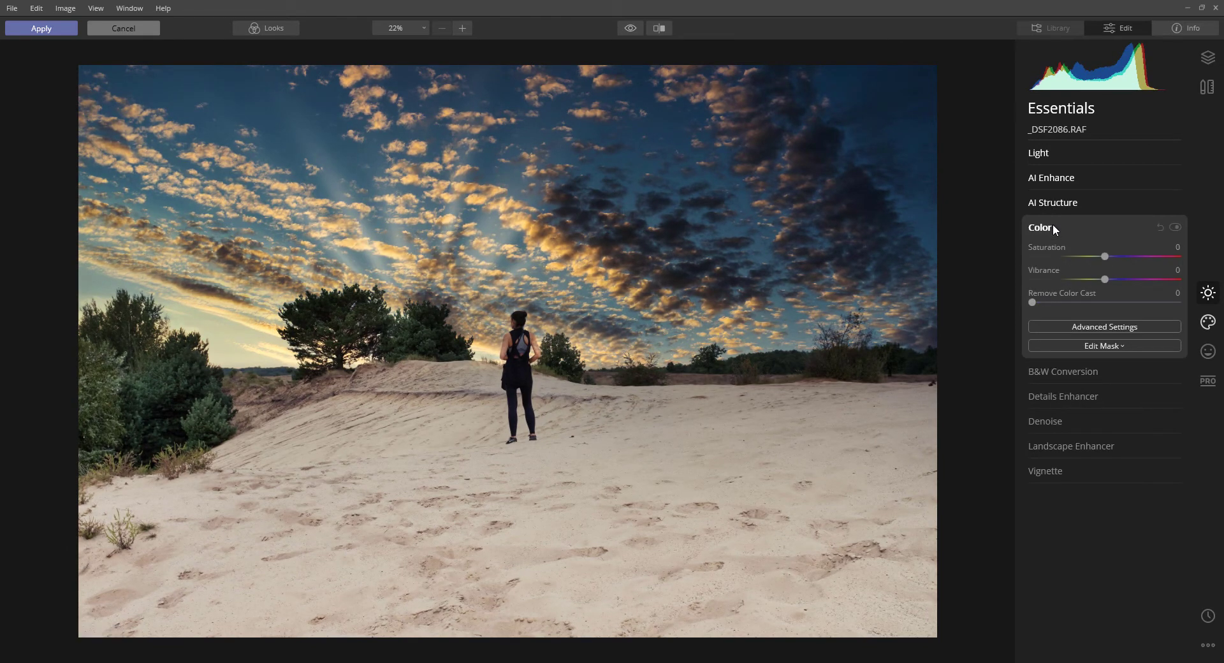
left_click(1110, 326)
left_click(1056, 368)
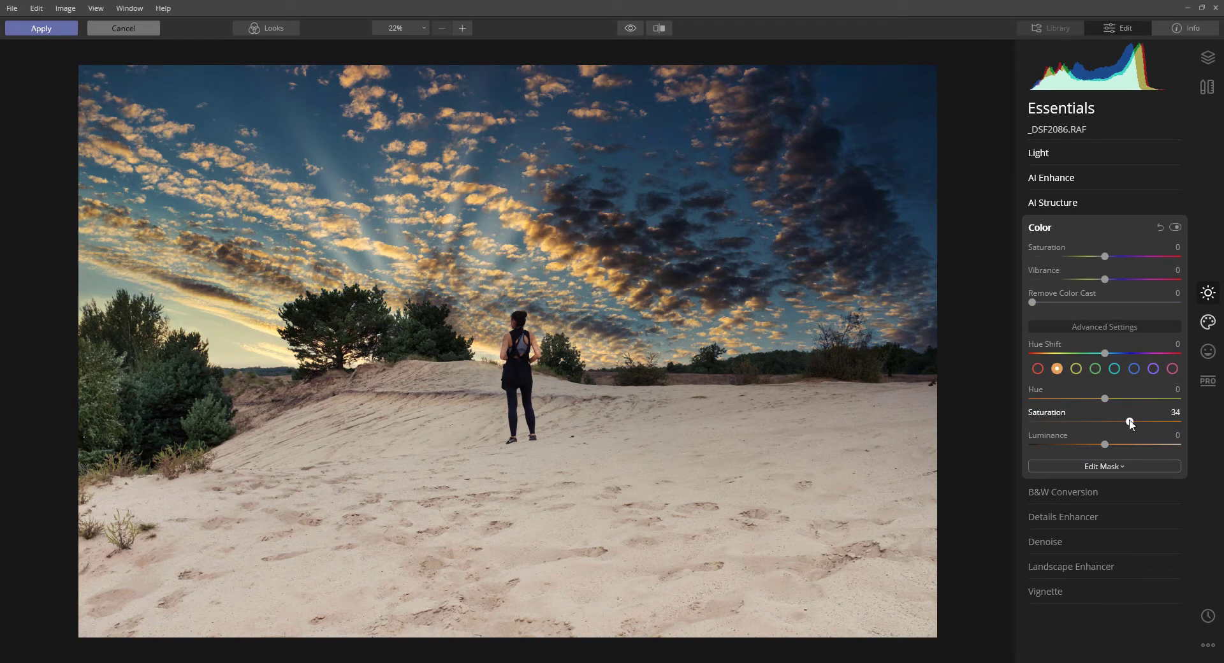
left_click_drag(1130, 424, 1093, 441)
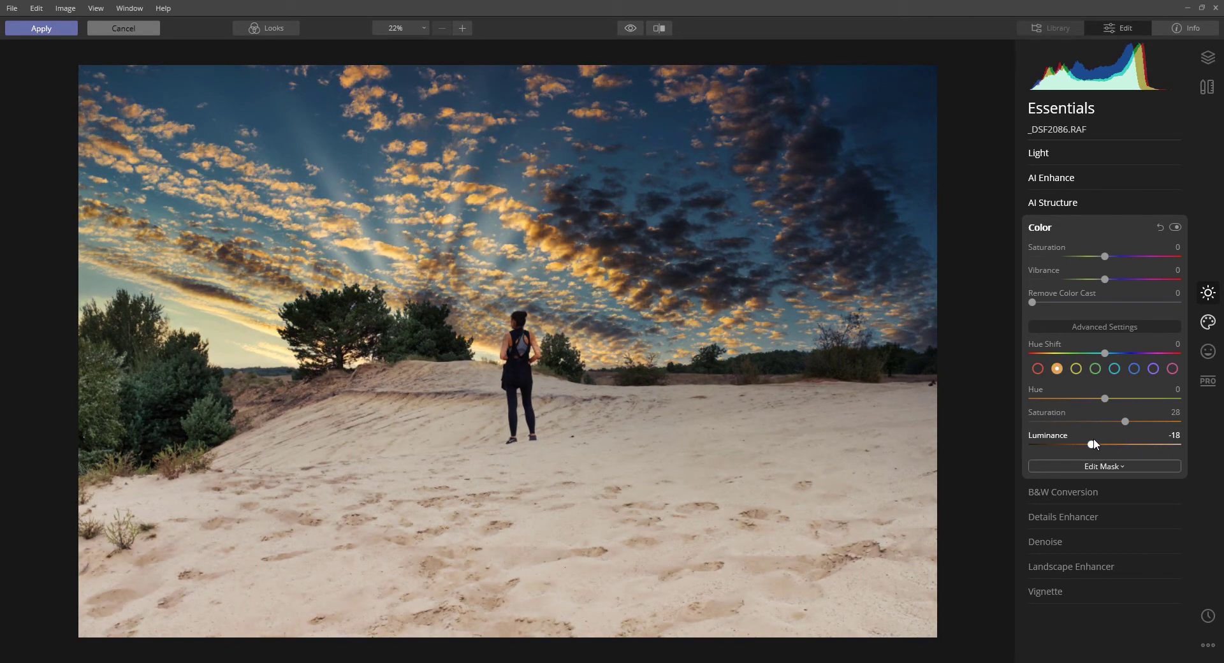
- Set the yellow Hue to -57, Saturation to 27 and Luminance to -2
left_click(1076, 368)
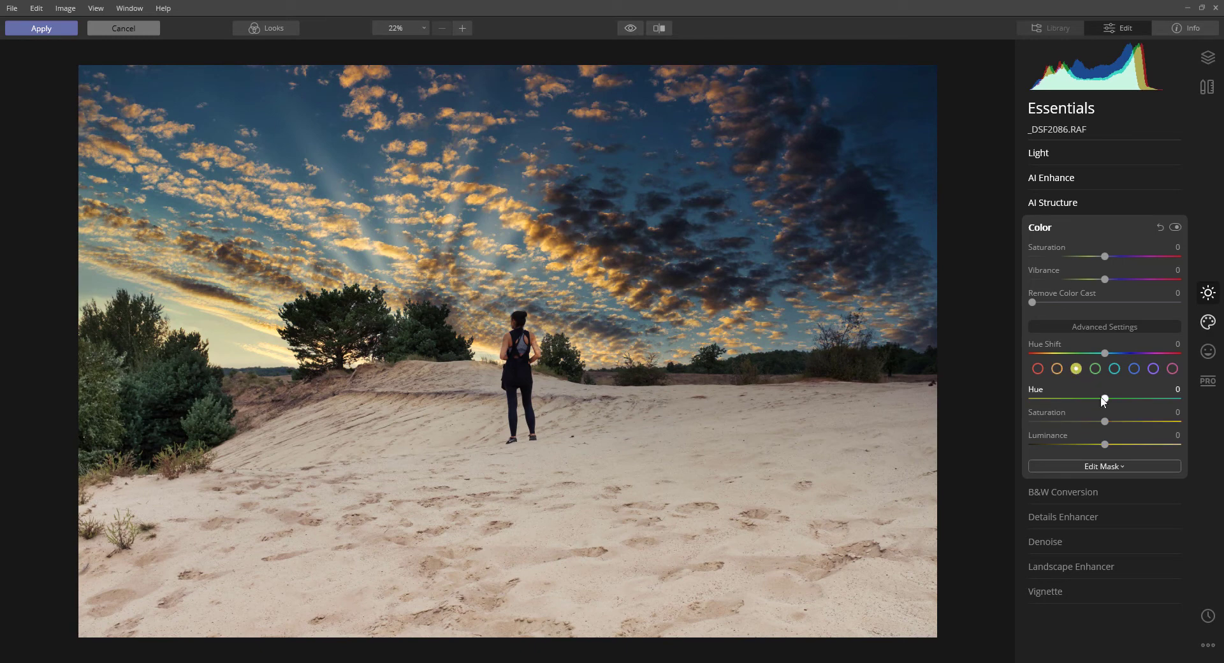
left_click_drag(1134, 428, 1065, 399)
left_click_drag(1106, 446, 1105, 445)
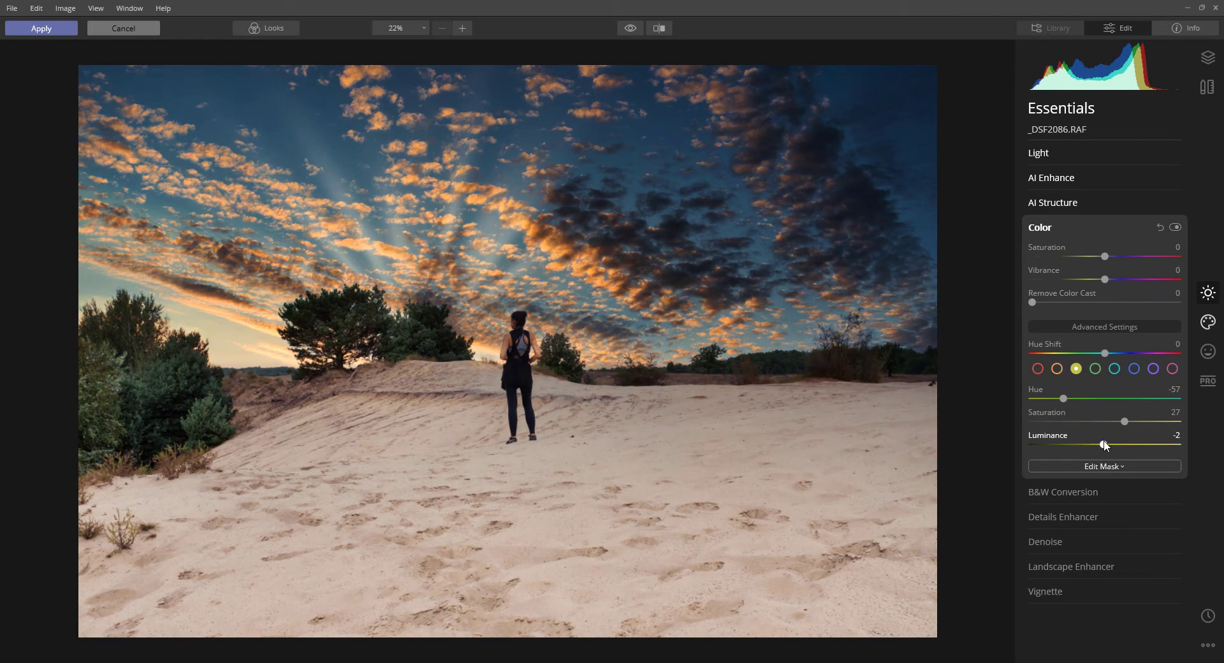
- Set the red color range to Hue -60, Saturation 7 and Luminance -4
left_click(1037, 369)
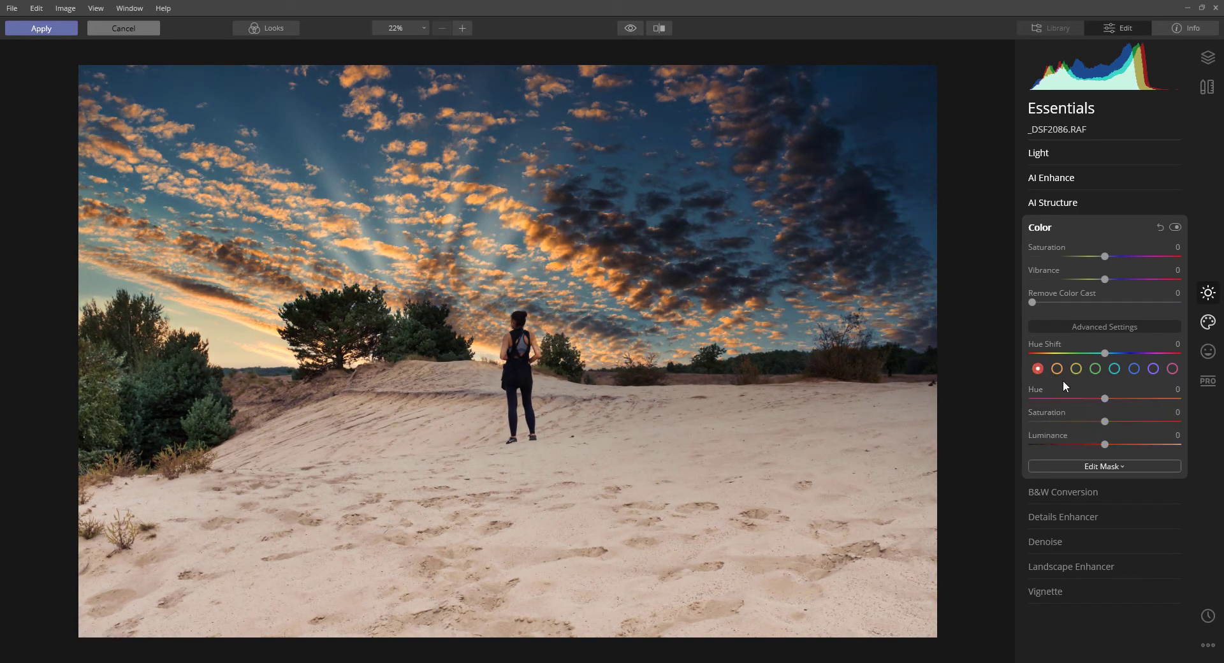
left_click_drag(1103, 400, 1059, 389)
left_click_drag(1105, 422, 1101, 445)
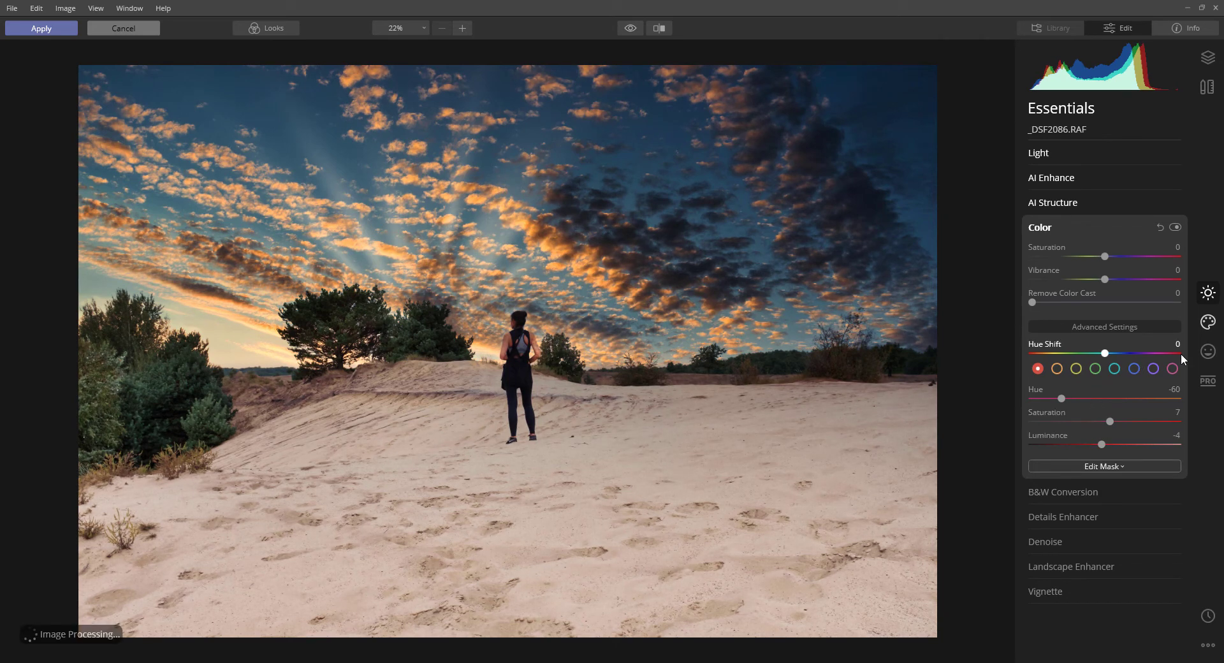
- Set the blue color range to Hue -34 and Luminance -24
left_click(1134, 369)
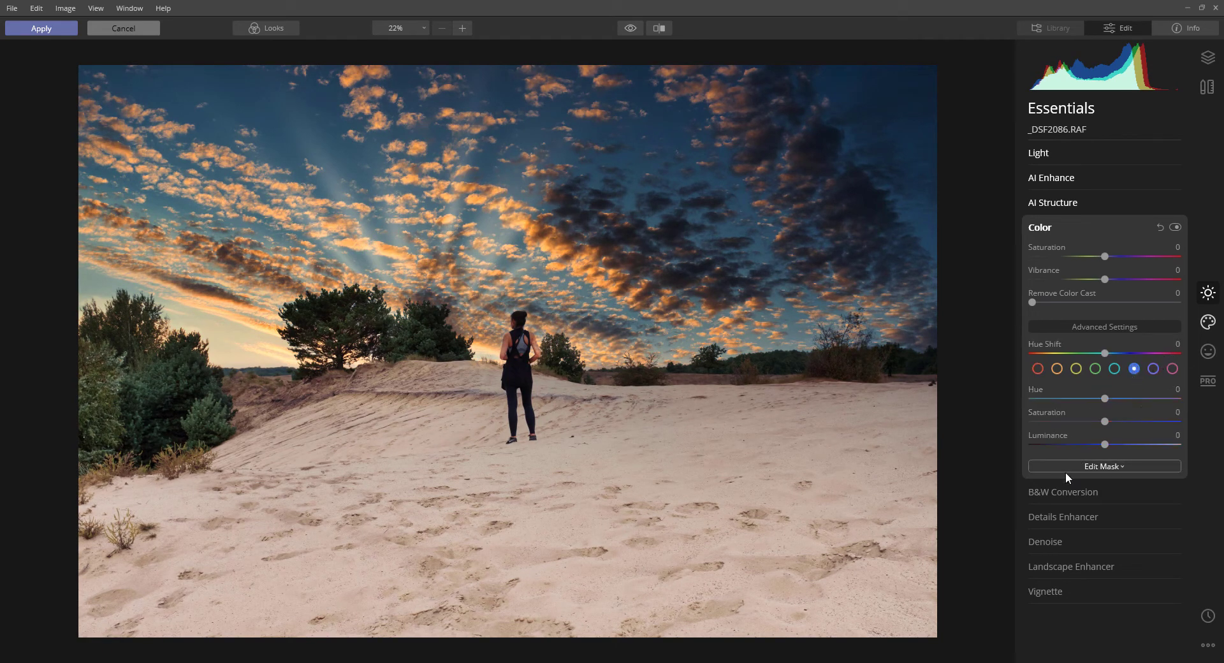
left_click_drag(1105, 444, 1087, 451)
left_click_drag(1105, 398, 1073, 397)
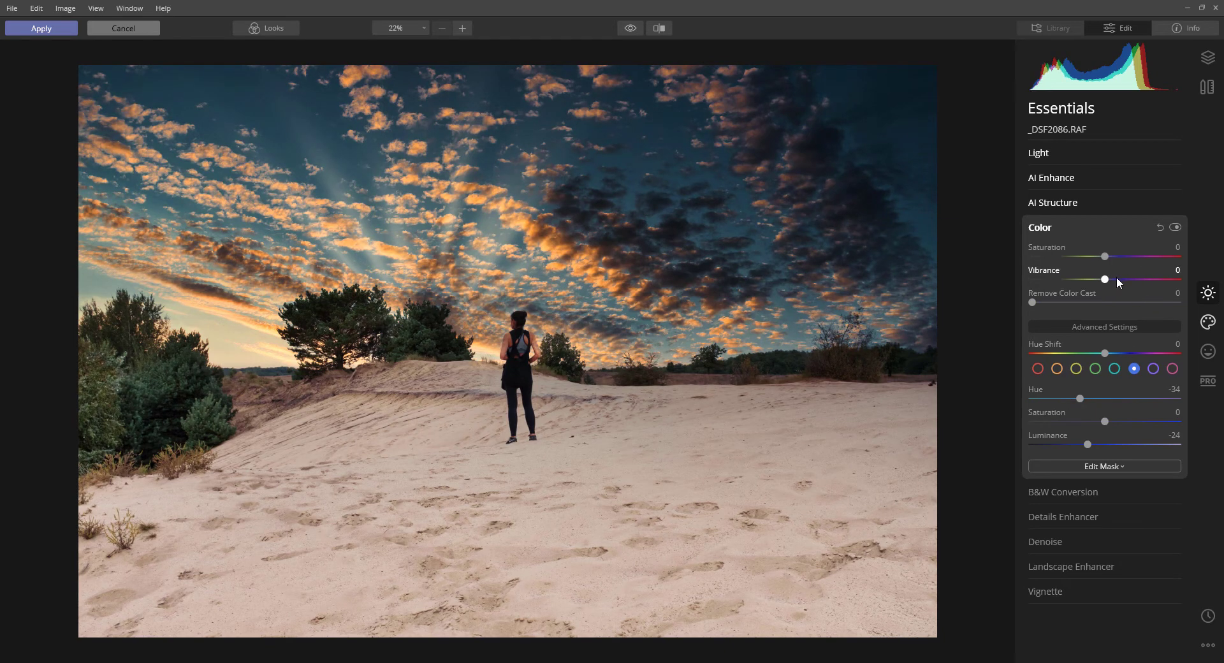
- Set the overall Vibrance to 4 and refine the orange range to Saturation 17 and Luminance -28
left_click_drag(1115, 279, 1107, 281)
left_click(1057, 368)
left_click_drag(1092, 446, 1116, 421)
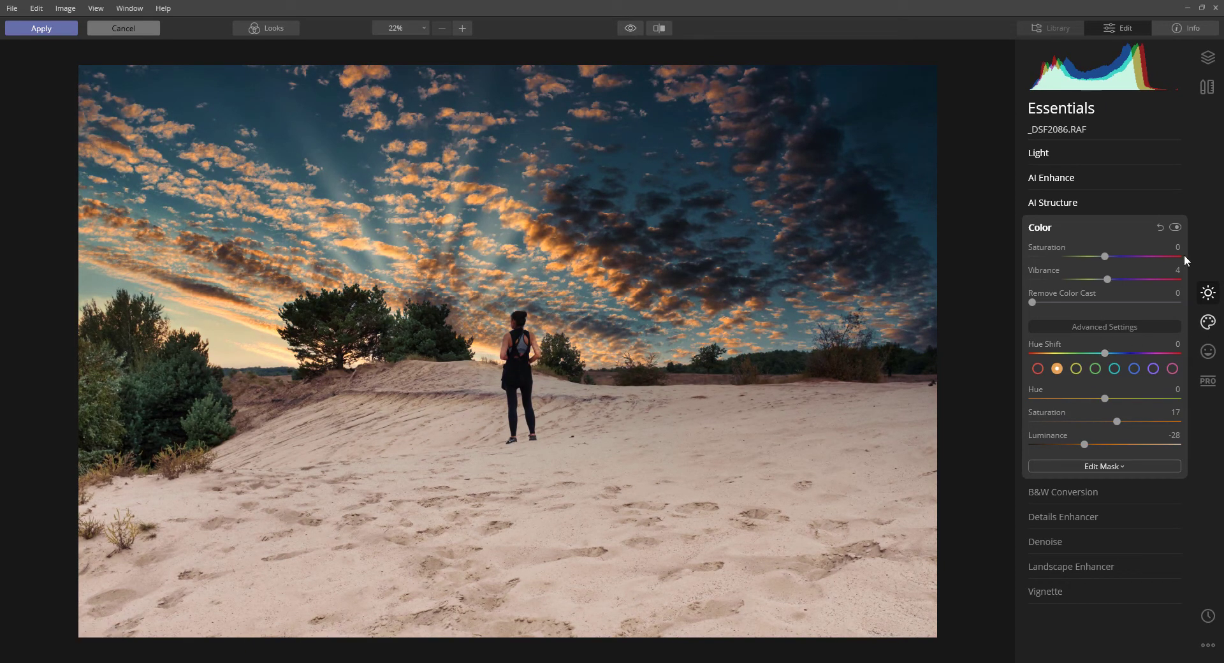
left_click(1049, 228)
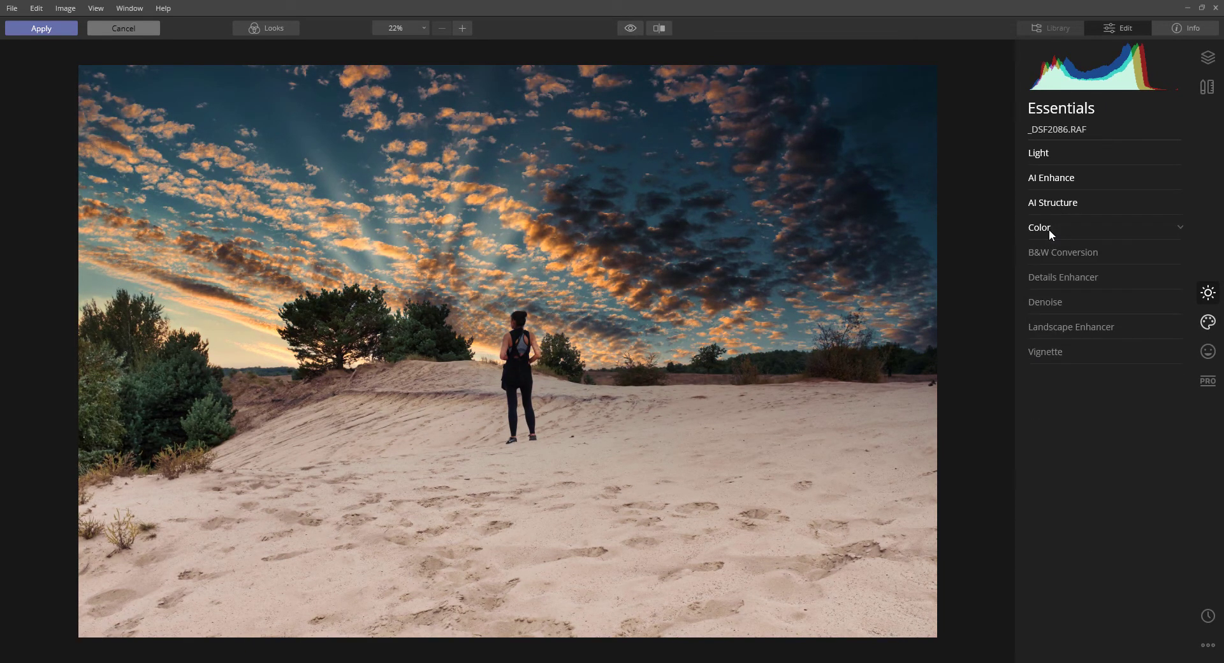
- Set Small Details to 17 in the Details Enhancer, comparing the image with and without the effect
left_click(1085, 277)
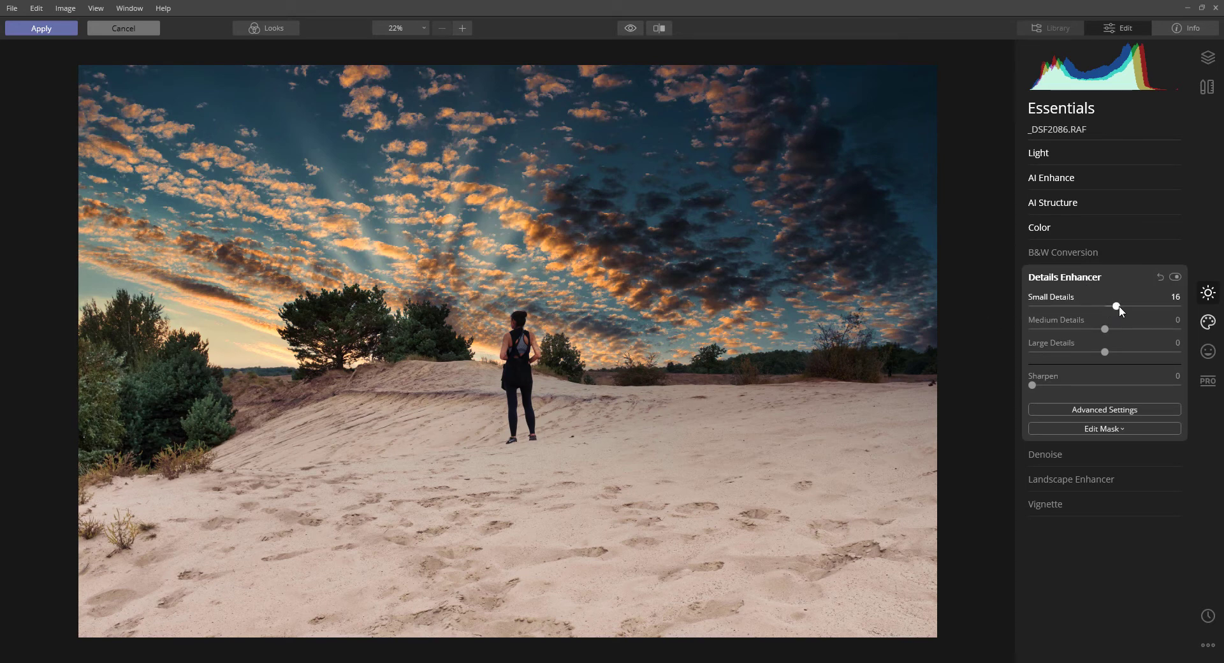
left_click_drag(1118, 306, 1123, 307)
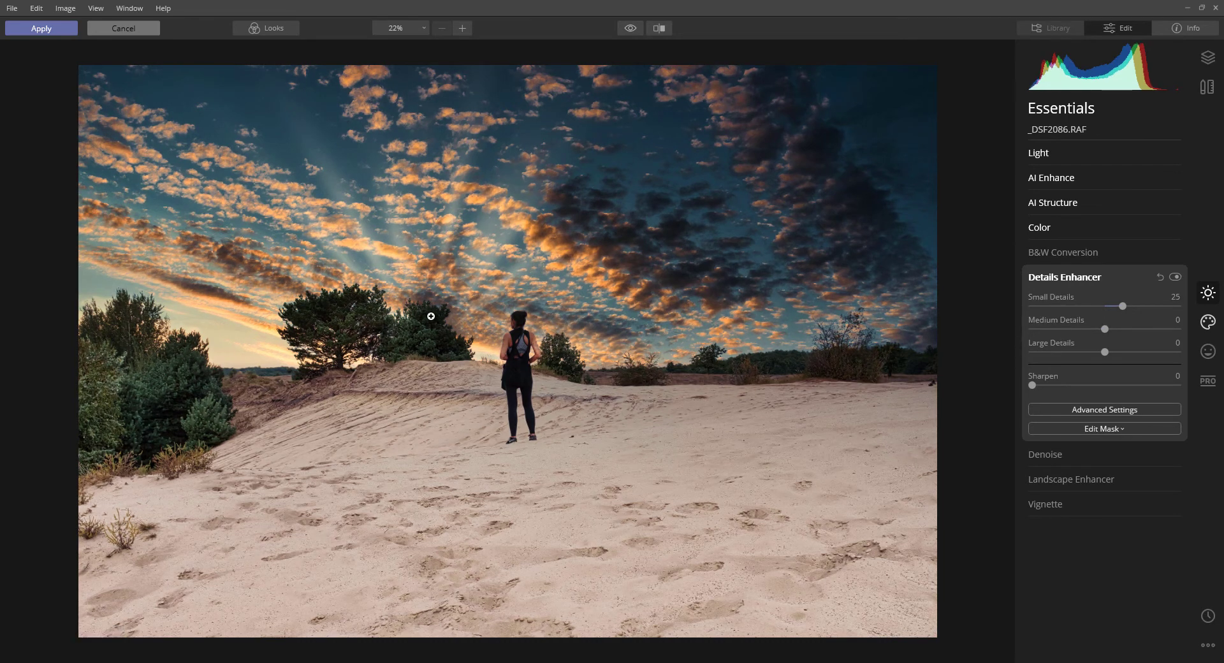
left_click(1175, 277)
left_click(1174, 277)
left_click_drag(1122, 308, 1116, 308)
- Set Sharpen to 5, with Details Protection at 23 and Sharpening Radius at 46
left_click_drag(1033, 386, 1039, 386)
left_click(1091, 409)
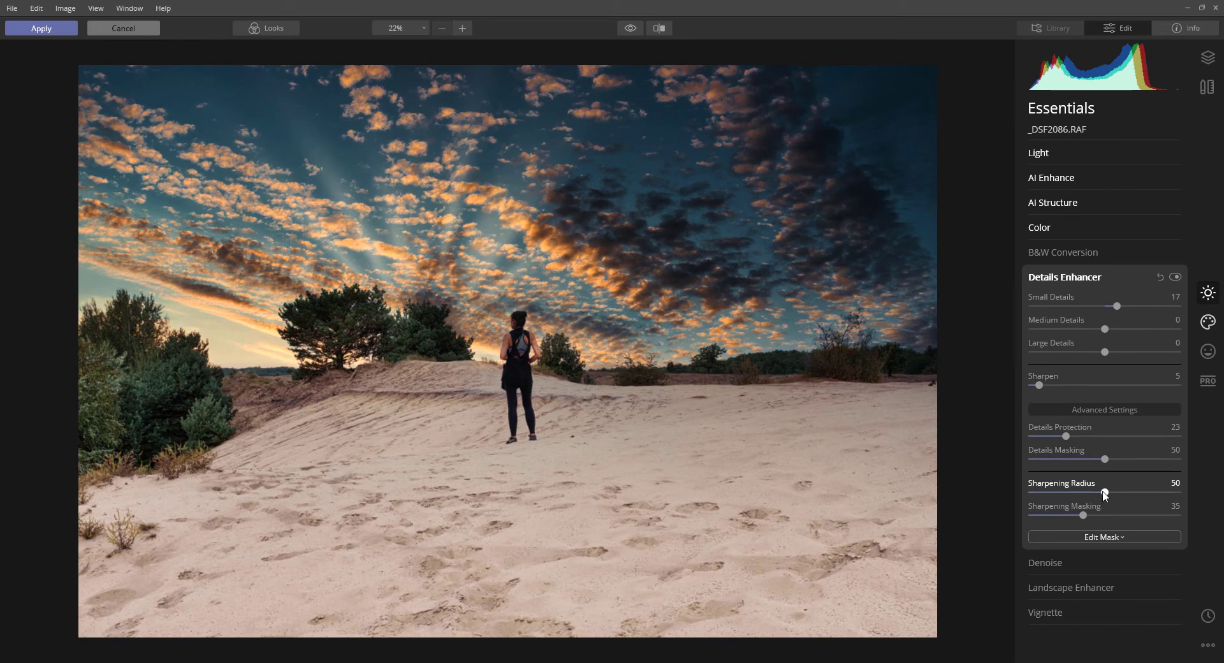
left_click_drag(1105, 493, 1099, 492)
left_click(1098, 279)
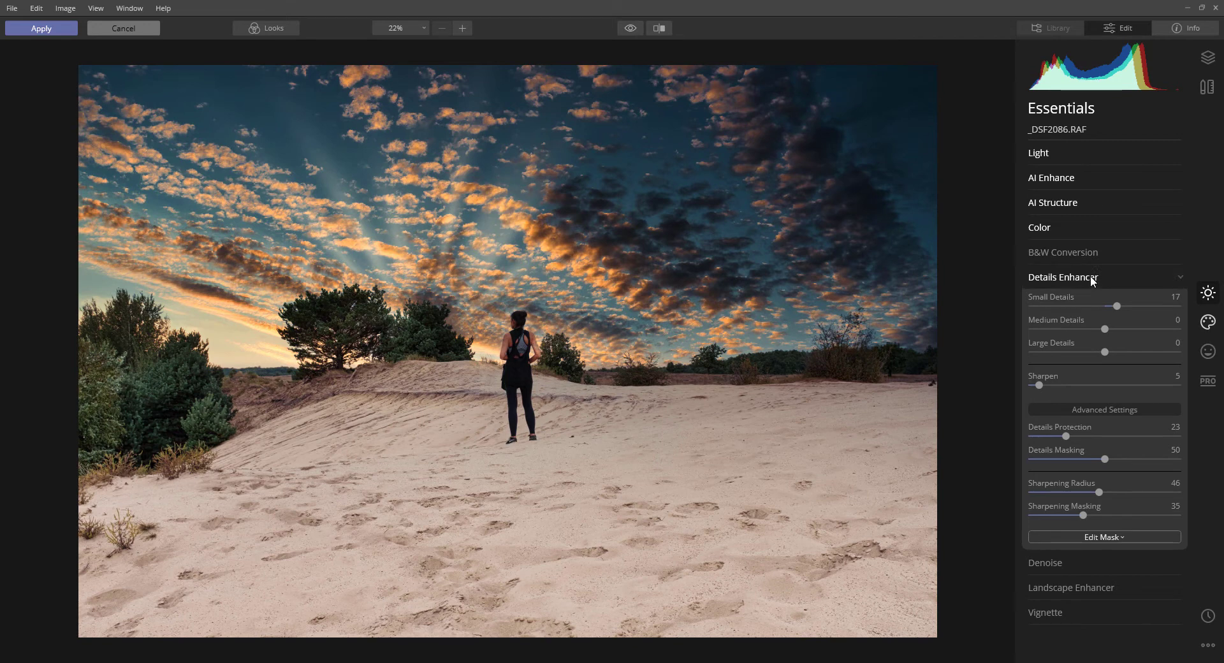
left_click(1063, 303)
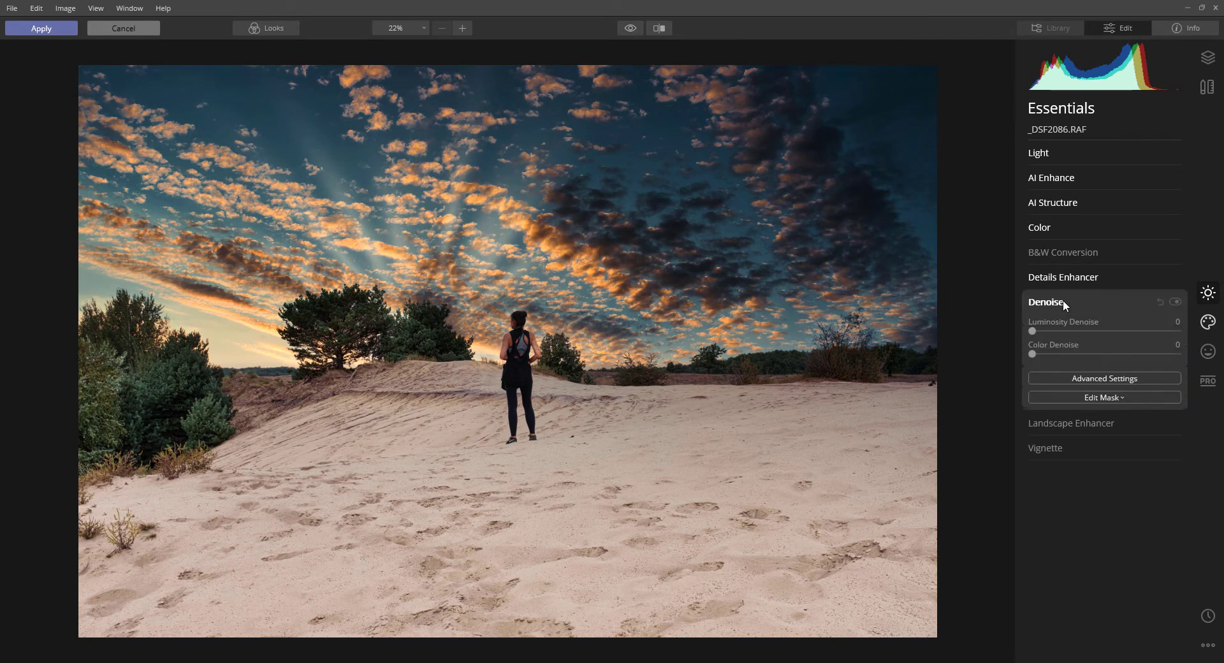
left_click(1063, 304)
left_click(704, 185)
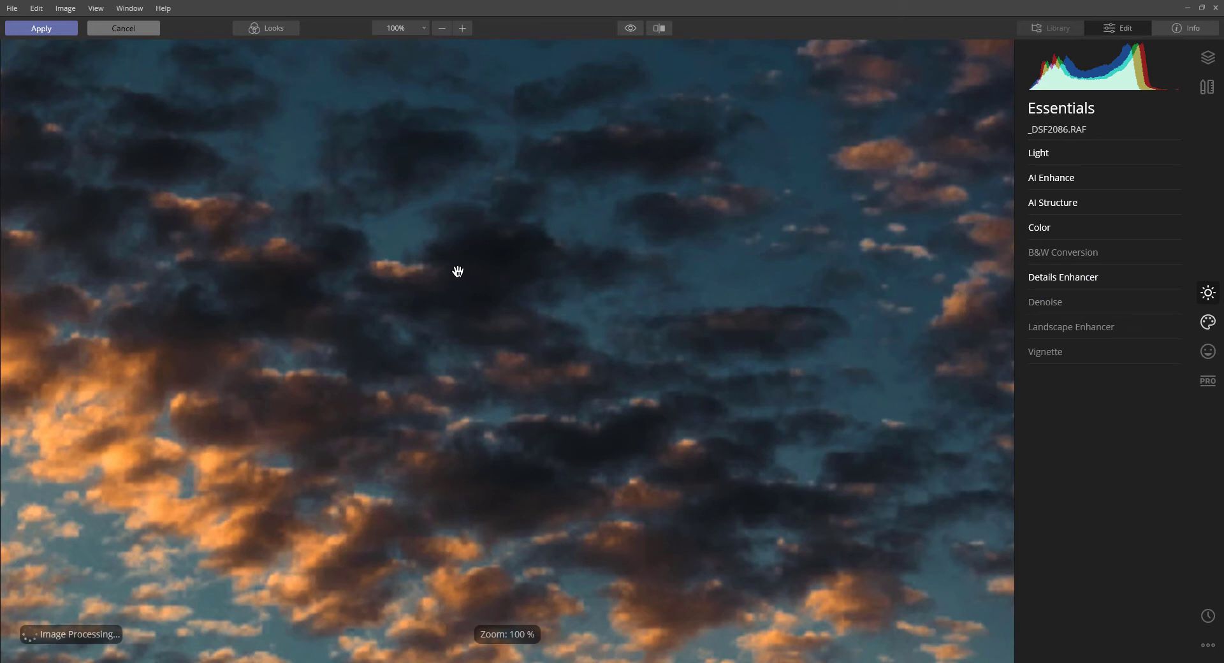
double_click(479, 314)
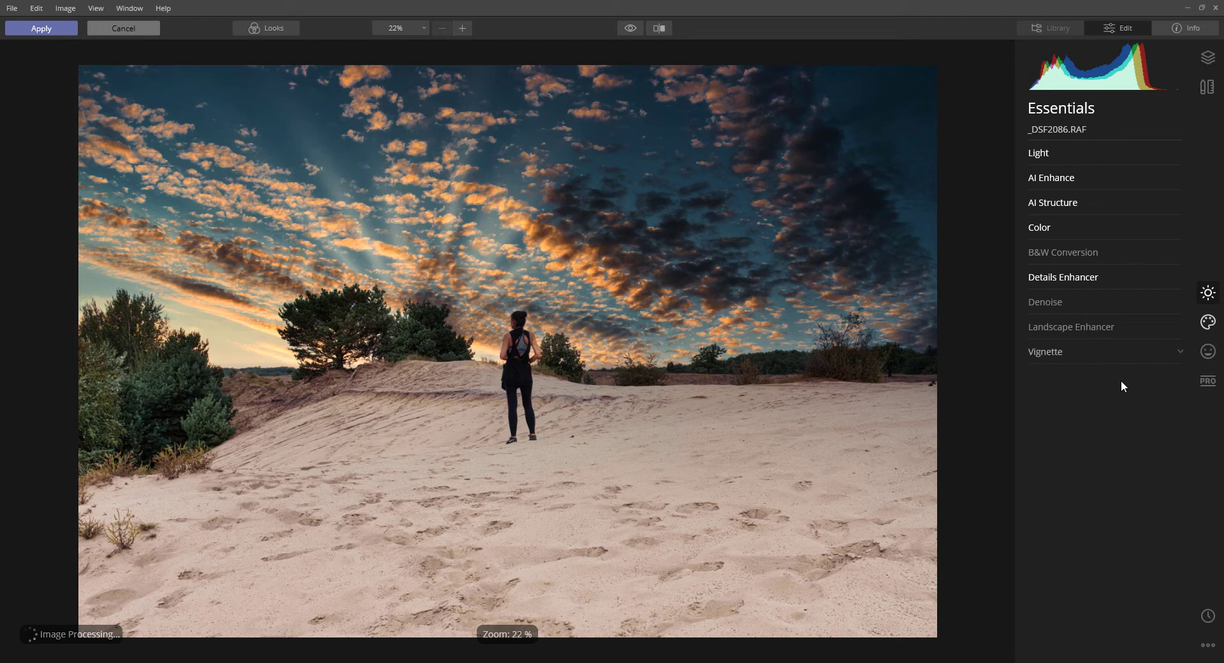
- Apply the Landscape Enhancer with Foliage Enhancer at 37, Golden Hour at 21 and Dehaze at 17
left_click(1078, 328)
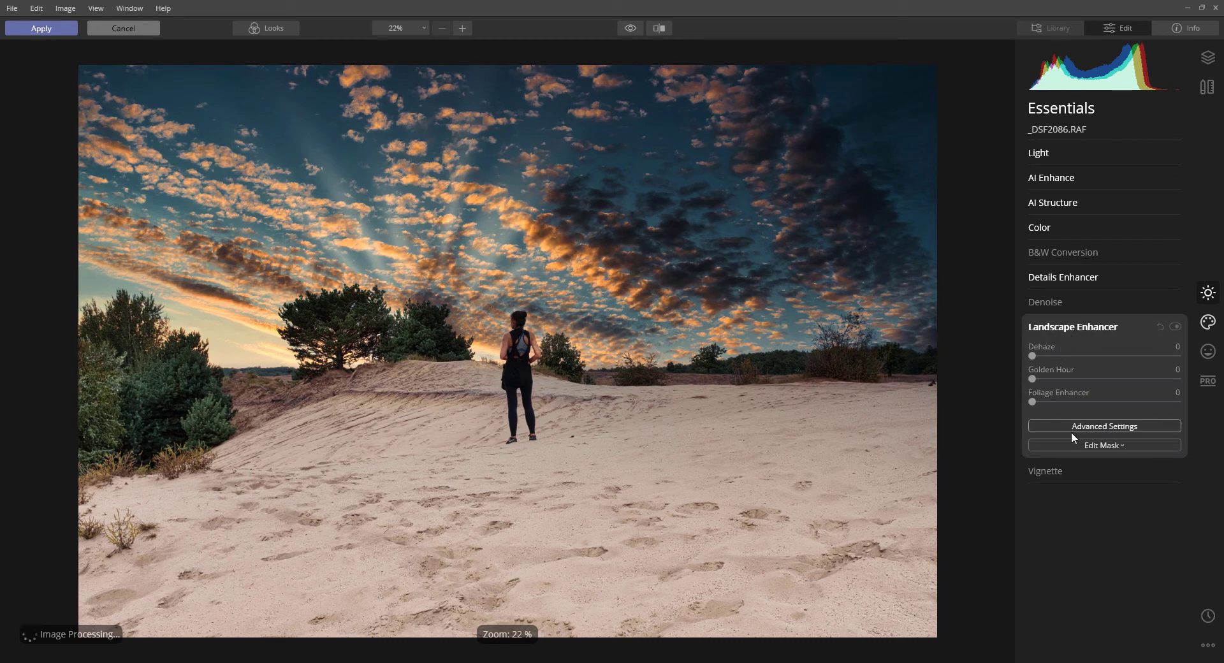
left_click(1098, 426)
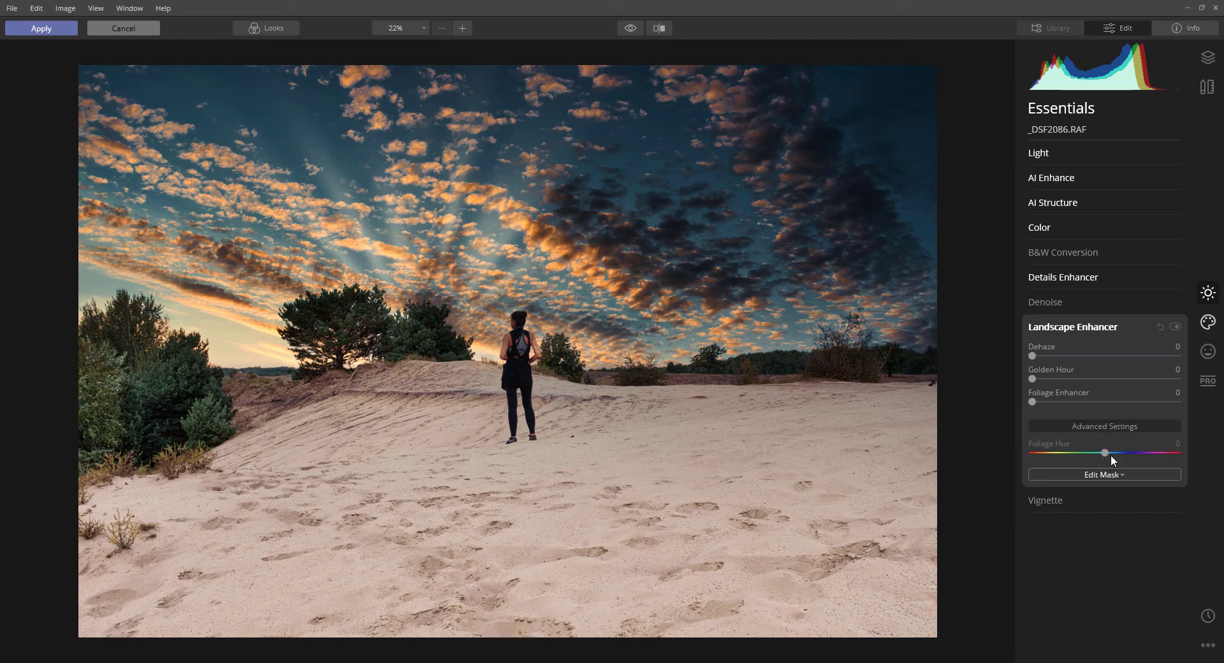
left_click_drag(1033, 401, 1096, 403)
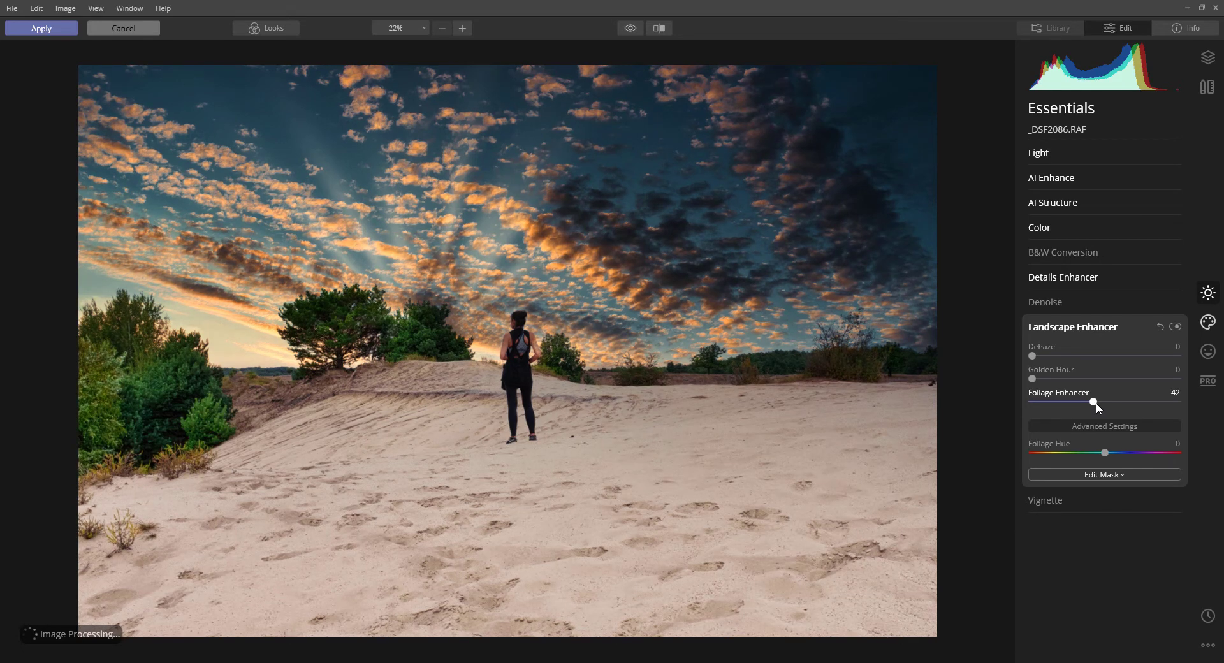
left_click_drag(1094, 403, 1086, 405)
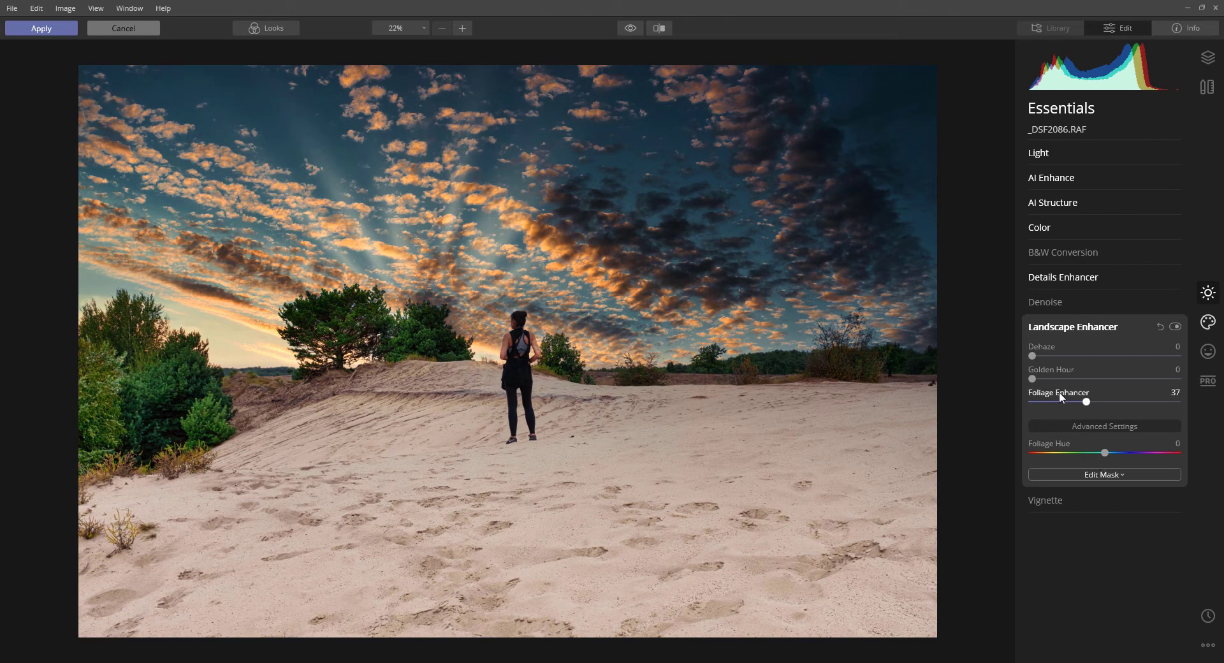
left_click_drag(1032, 379, 1065, 378)
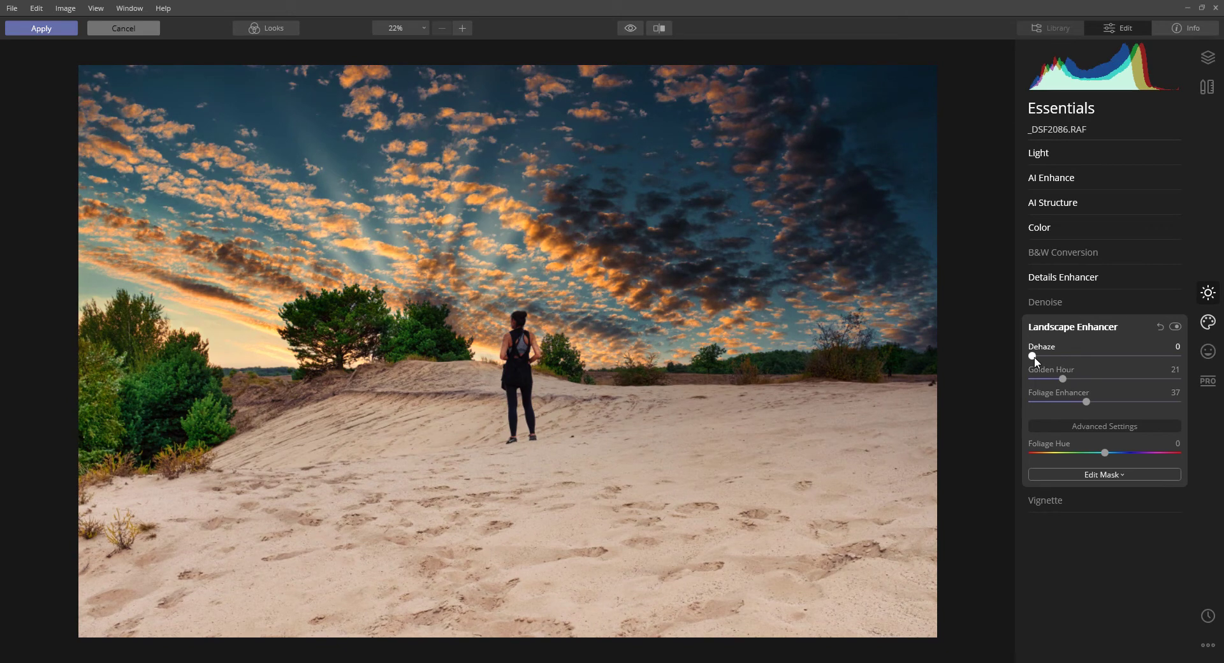
left_click_drag(1033, 356, 1058, 363)
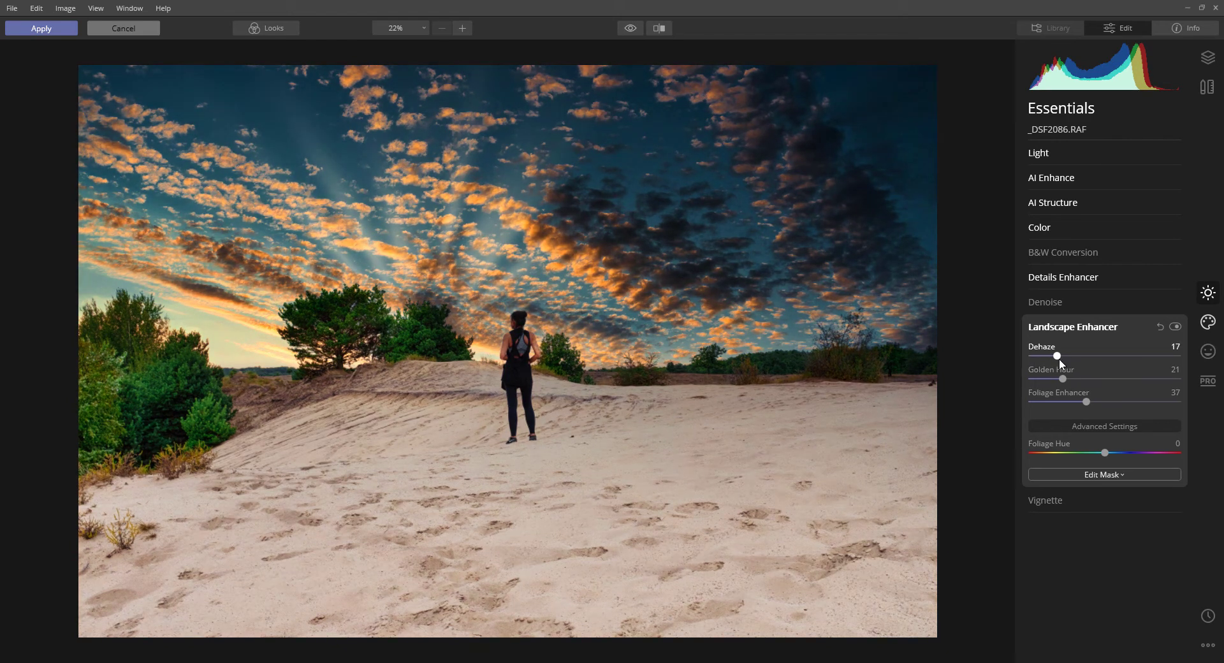
left_click(1050, 328)
- Add a dark vignette with Amount -66, Size 43, Roundness 30 and Feather 36
left_click(1049, 356)
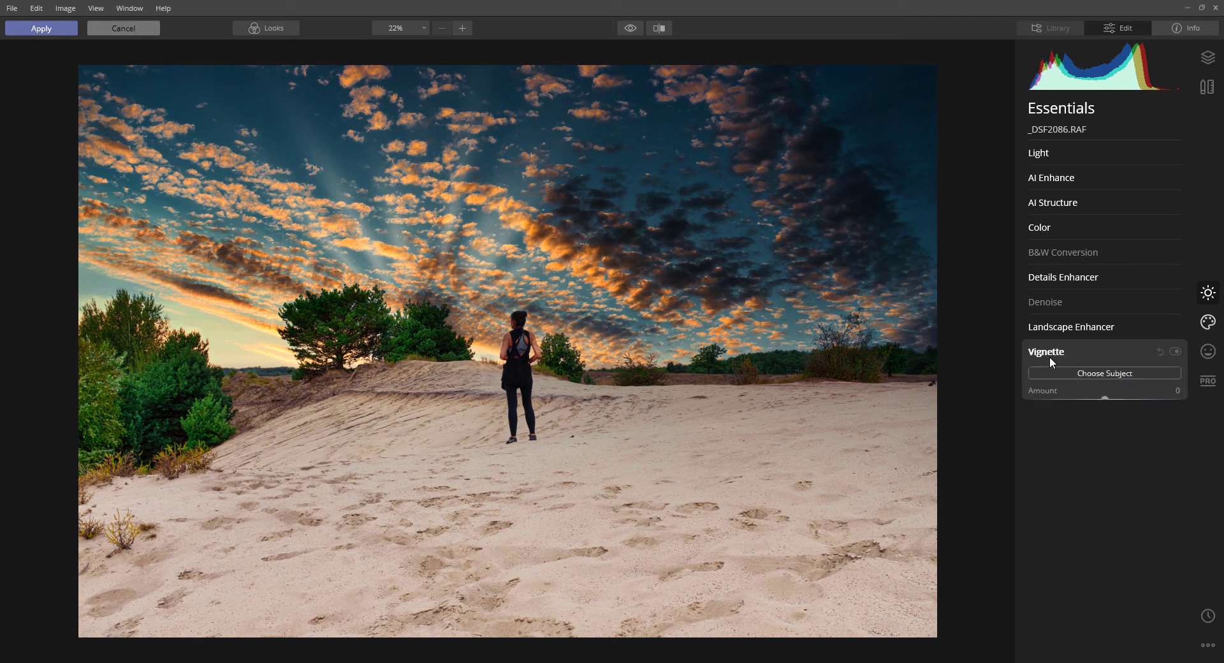
left_click_drag(1105, 399, 1094, 426)
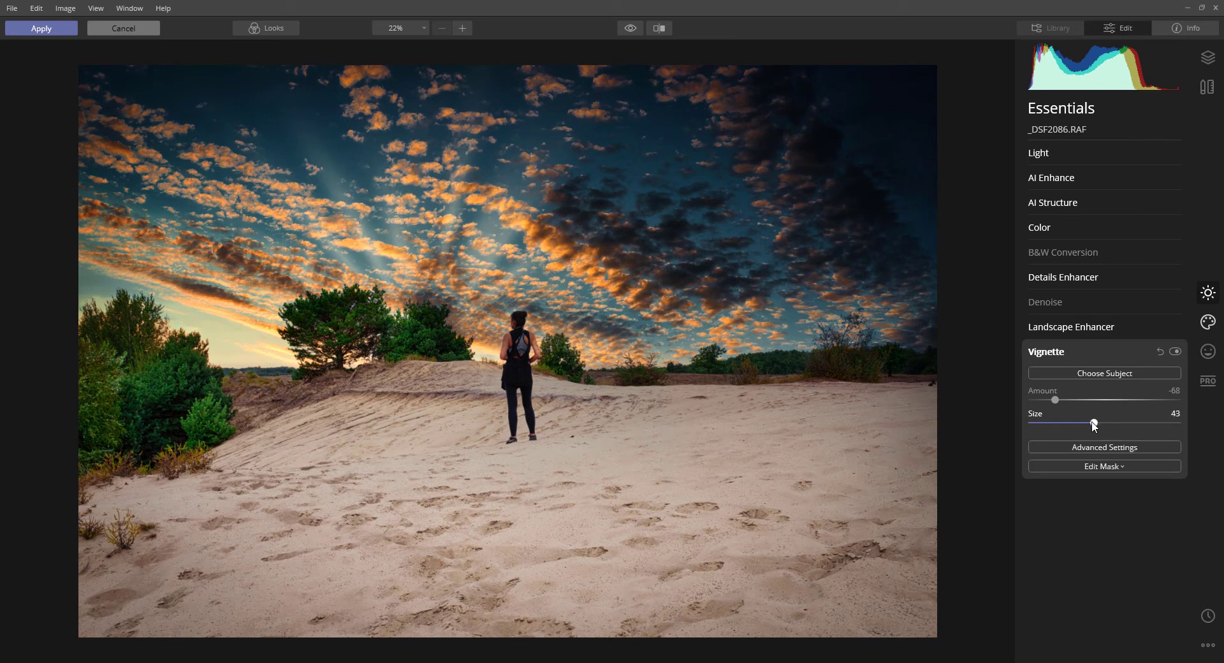
left_click(1101, 447)
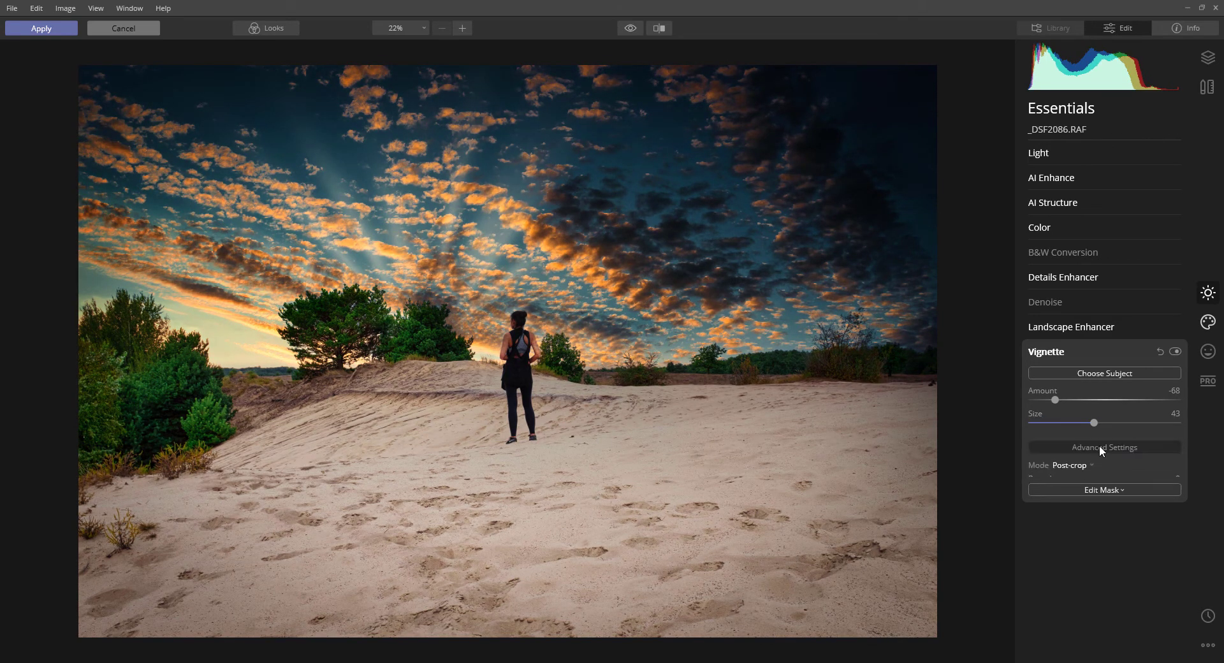
left_click_drag(1106, 488, 1131, 511)
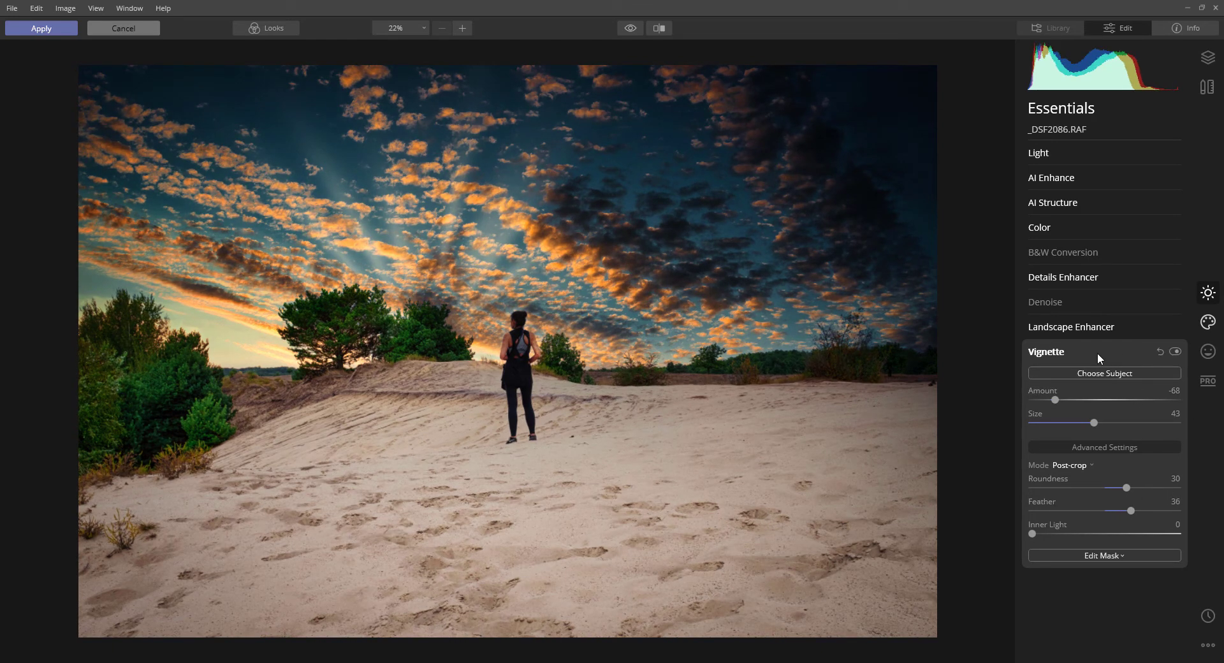
left_click_drag(1054, 399, 1056, 402)
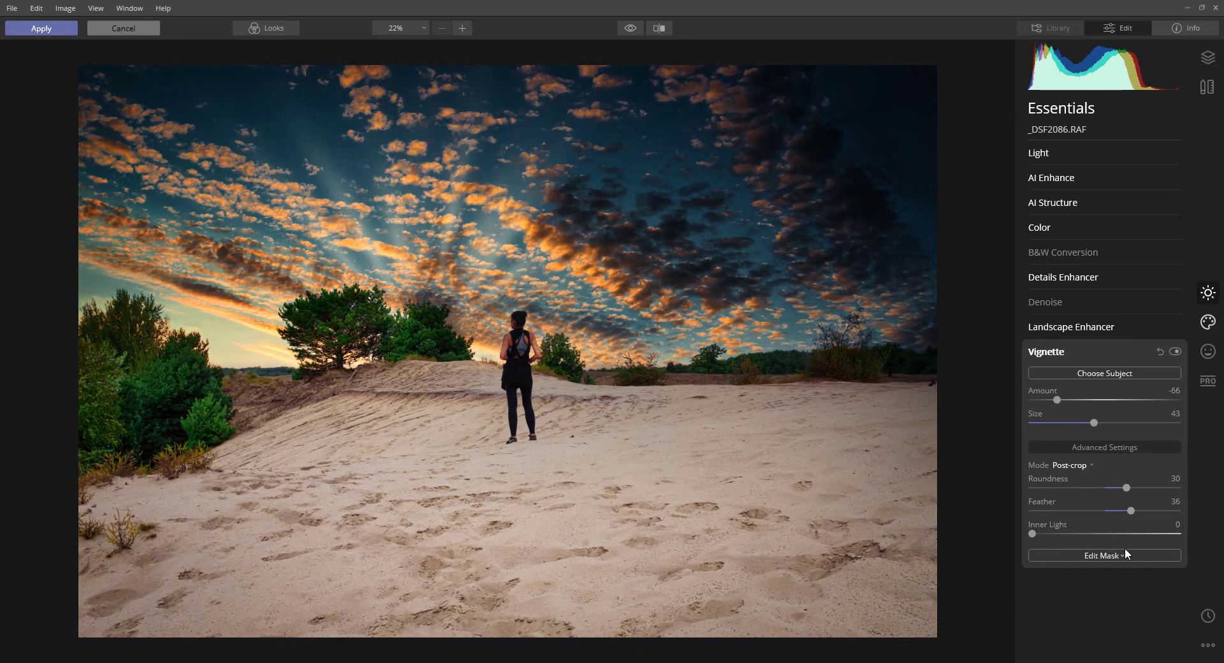
left_click(1053, 350)
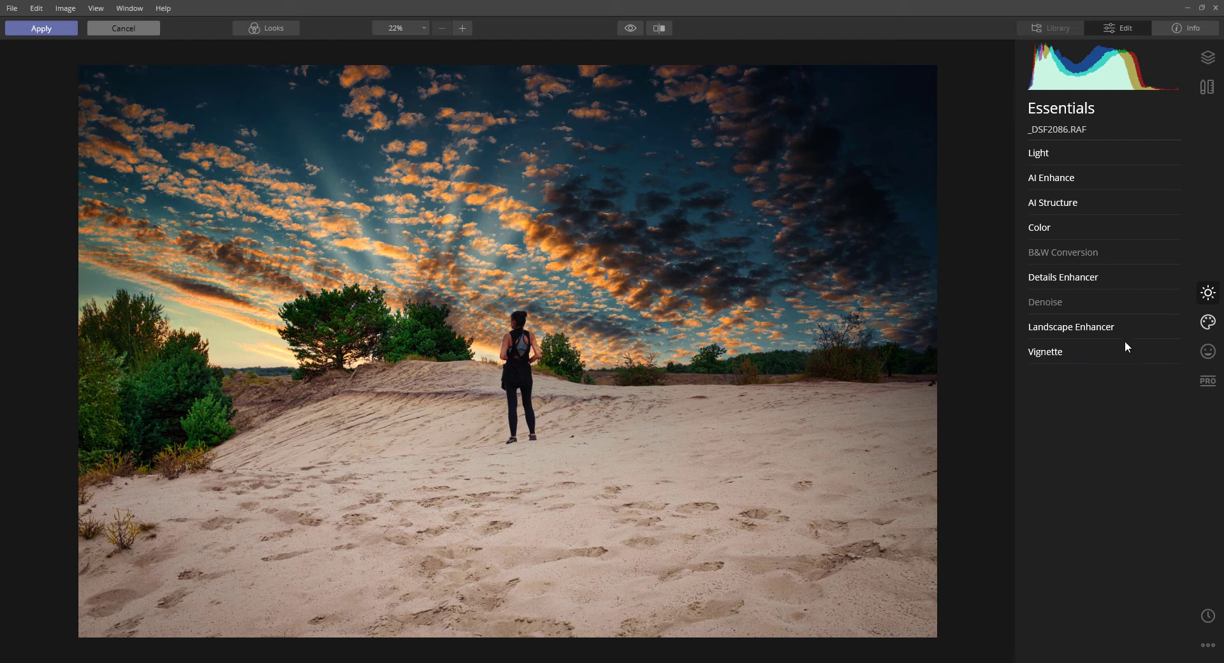
- Set Advanced Contrast to Highlights 14 with Balance -58, Midtones 21 with Balance -45, and Shadows 18 with Balance -56
left_click(1204, 381)
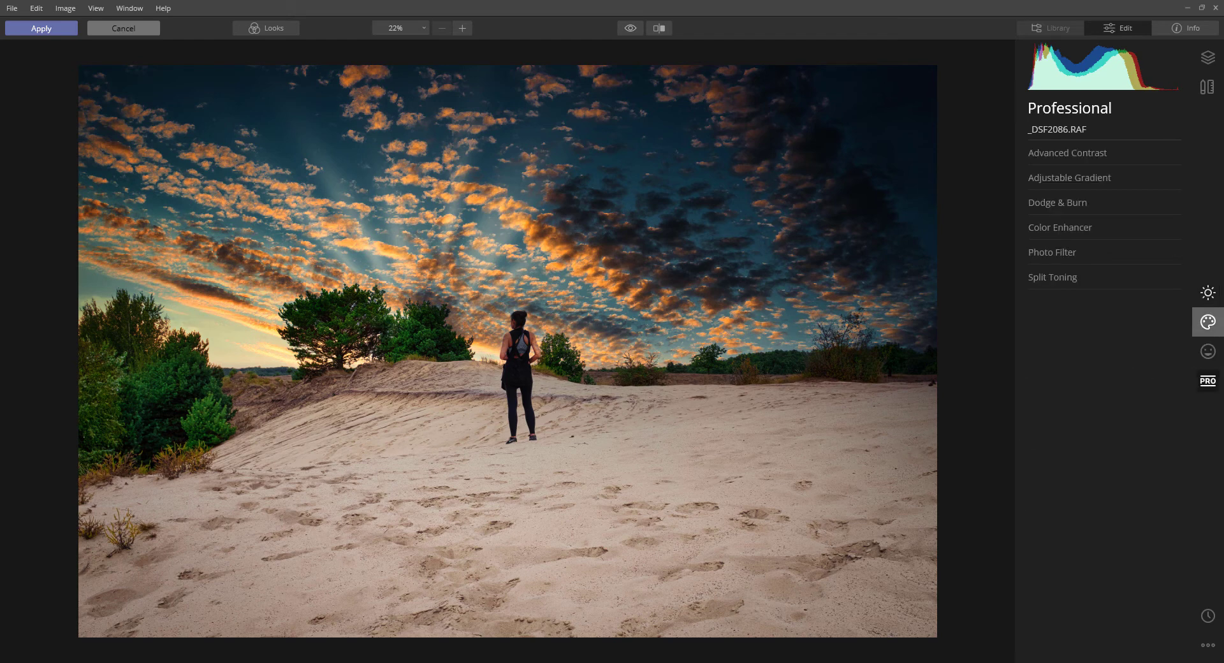
left_click(1086, 154)
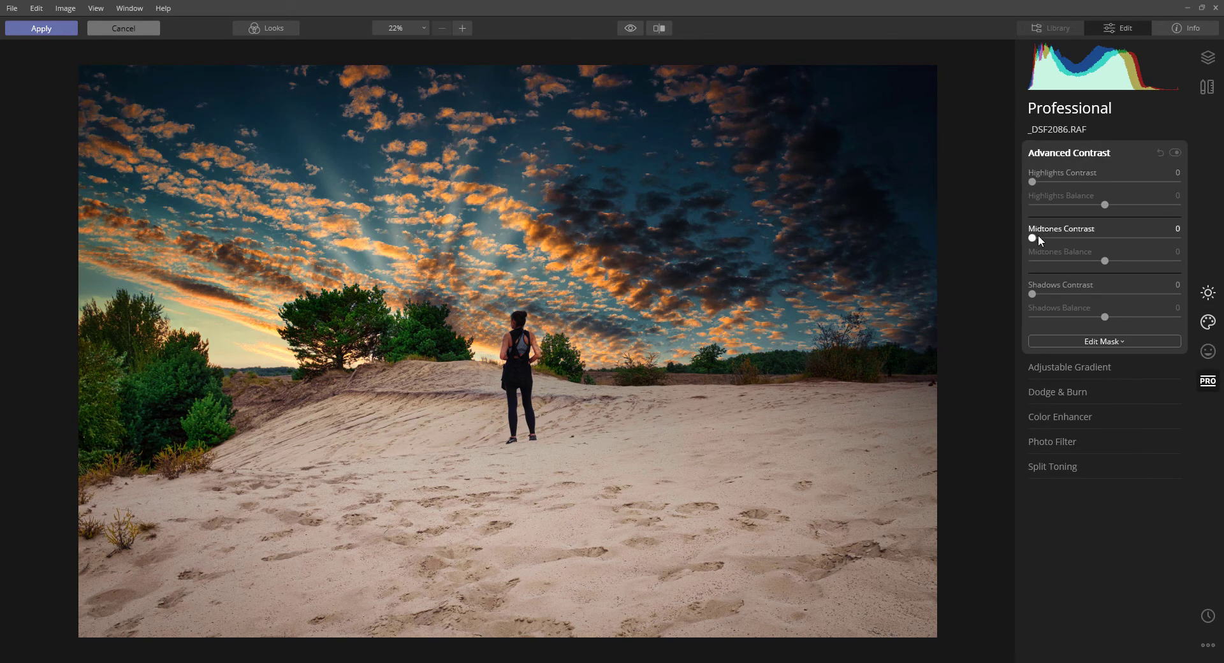
left_click_drag(1035, 237, 1066, 235)
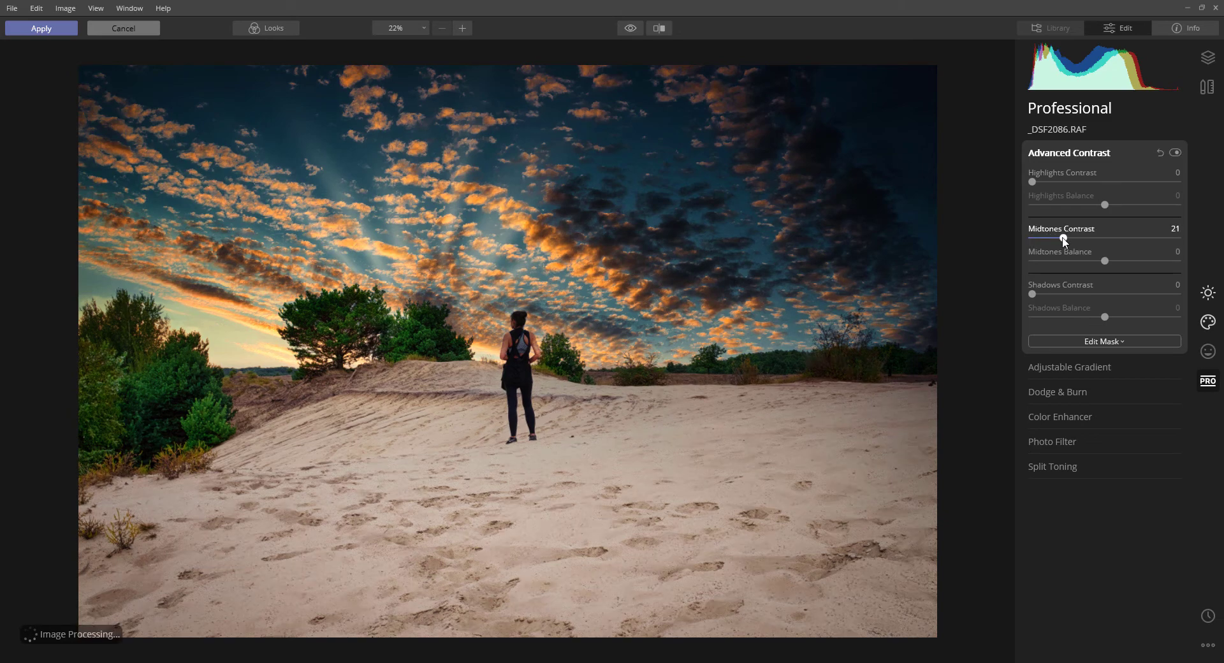
left_click_drag(1103, 266, 1072, 263)
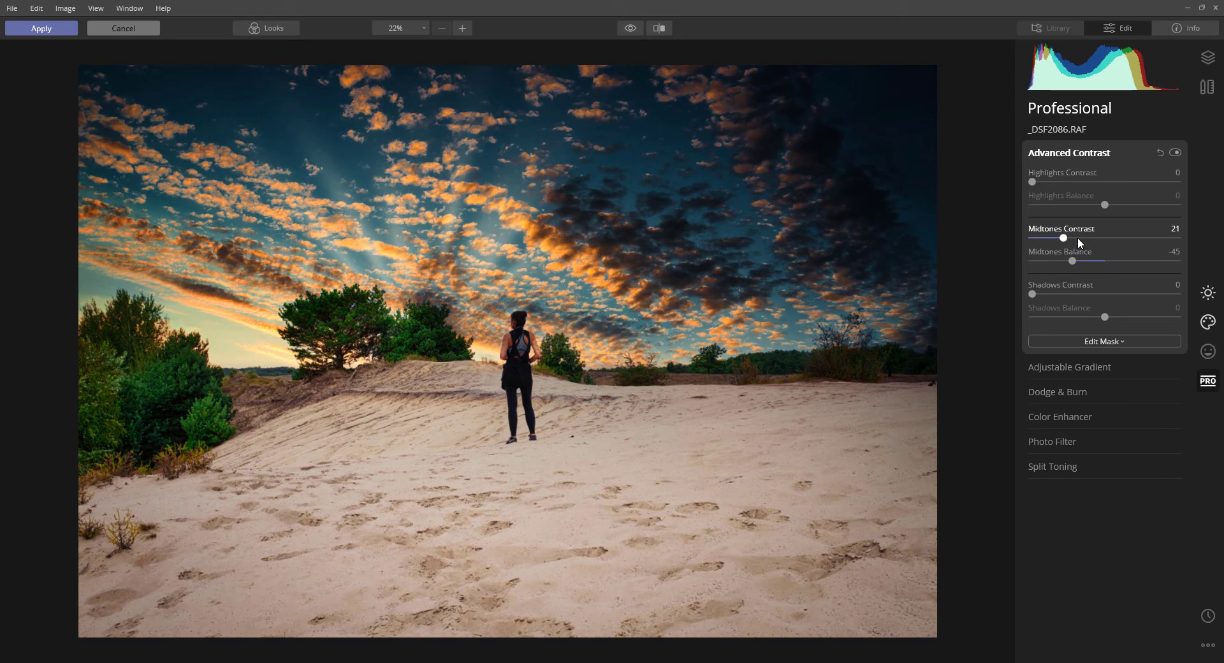
left_click_drag(1033, 181, 1062, 209)
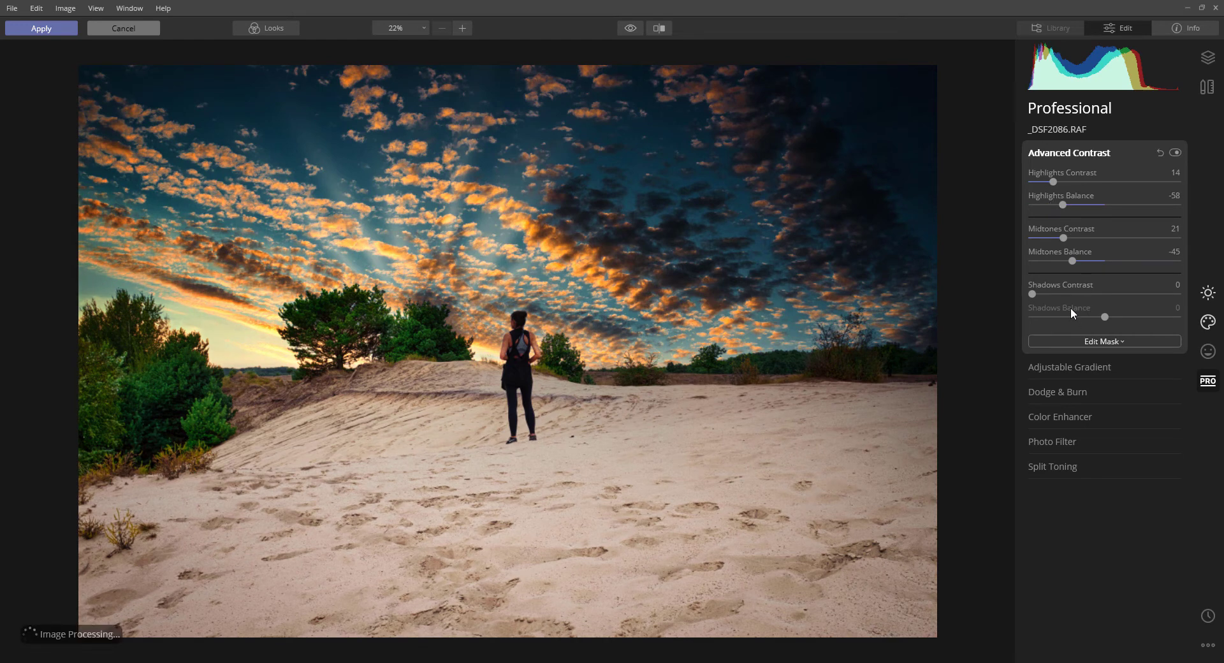
left_click_drag(1033, 293, 1058, 296)
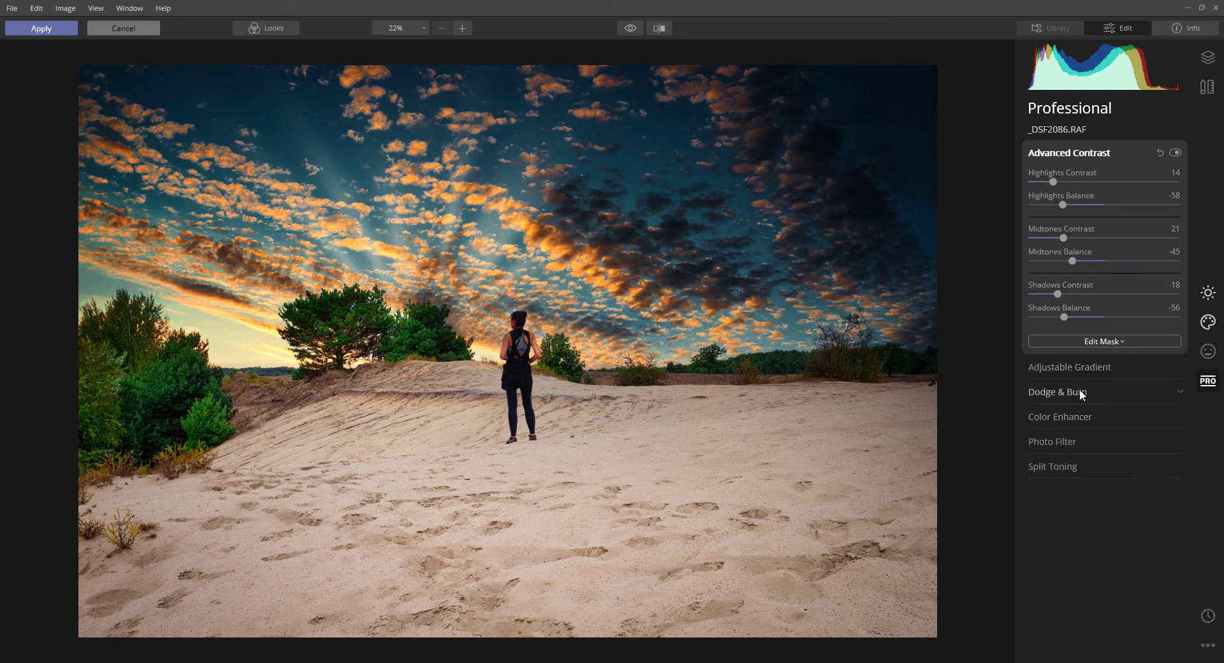
- Set Brilliance to 11 in the Color Enhancer
left_click(1073, 414)
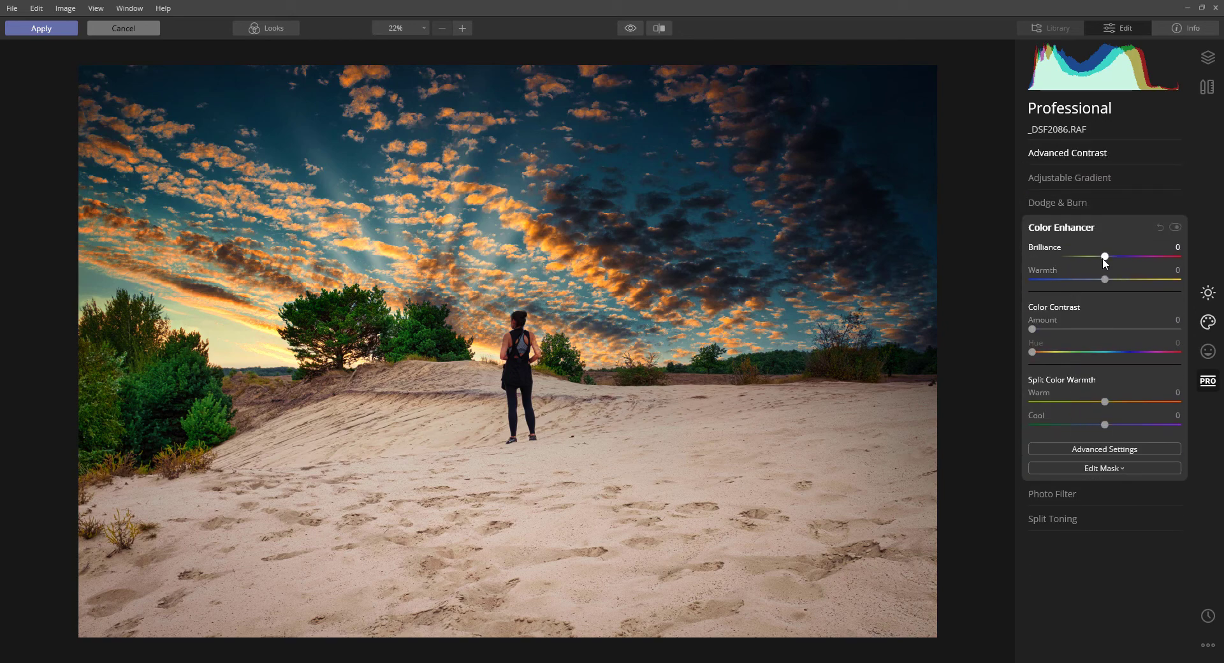
left_click_drag(1105, 256, 1114, 257)
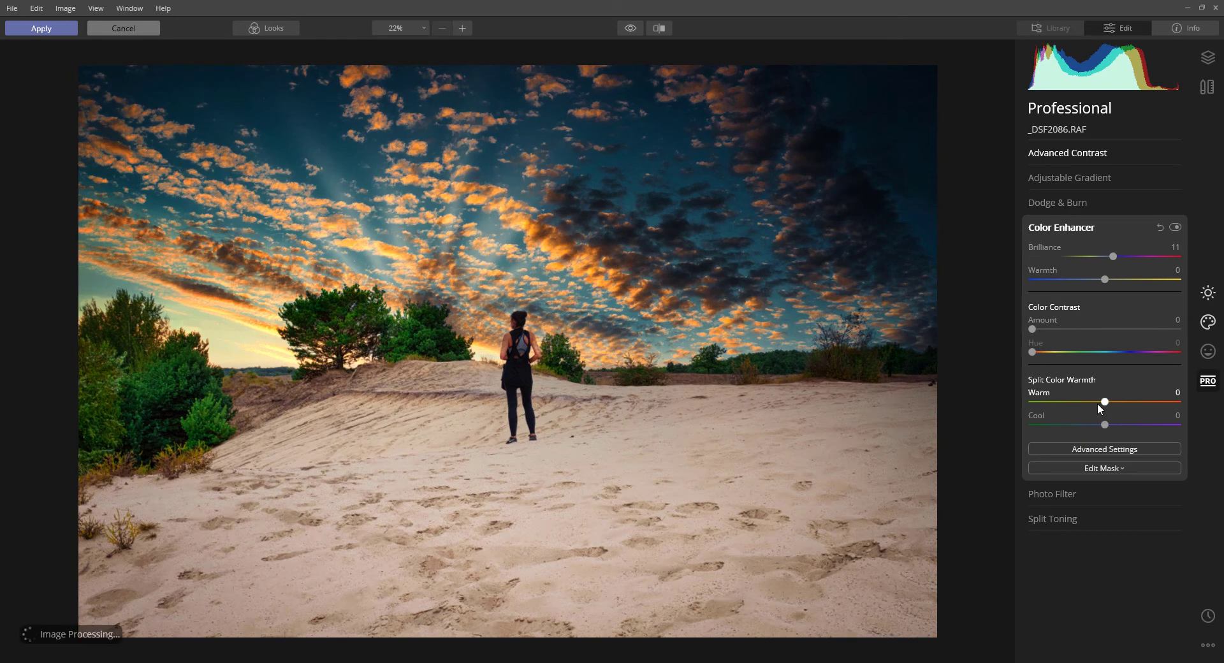
left_click(1095, 450)
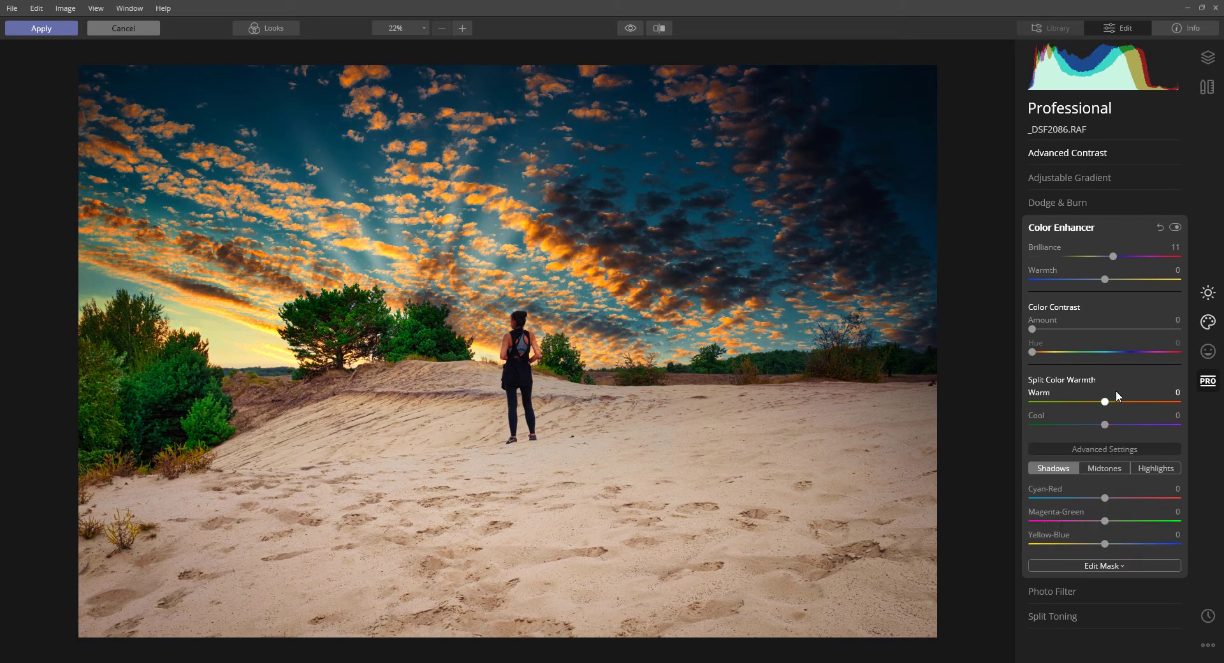
left_click(1103, 447)
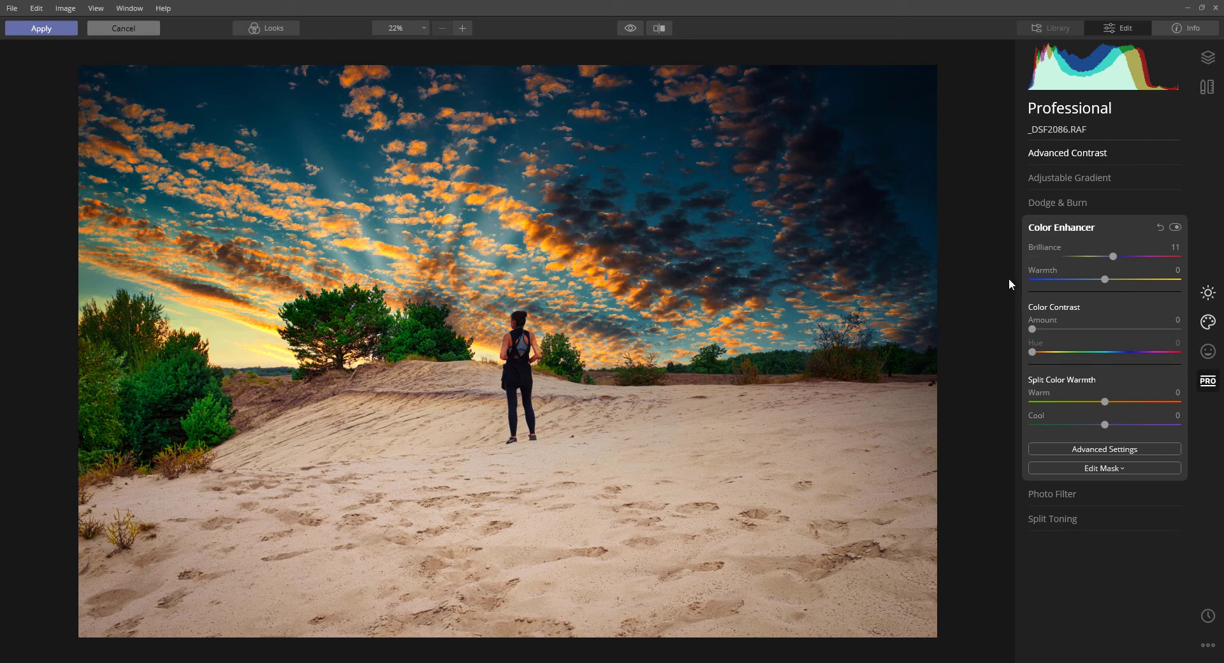
- Reduce the saturation of the green tones in the Color adjustment's advanced settings
left_click(1207, 292)
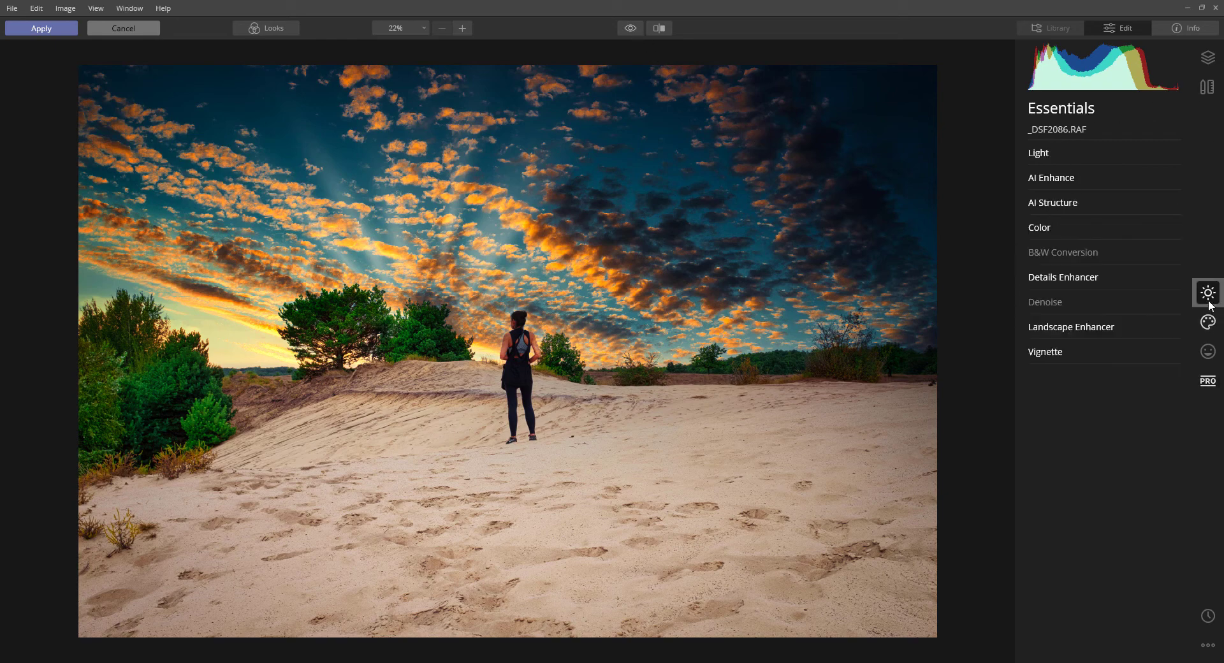
left_click(1067, 227)
left_click(1094, 368)
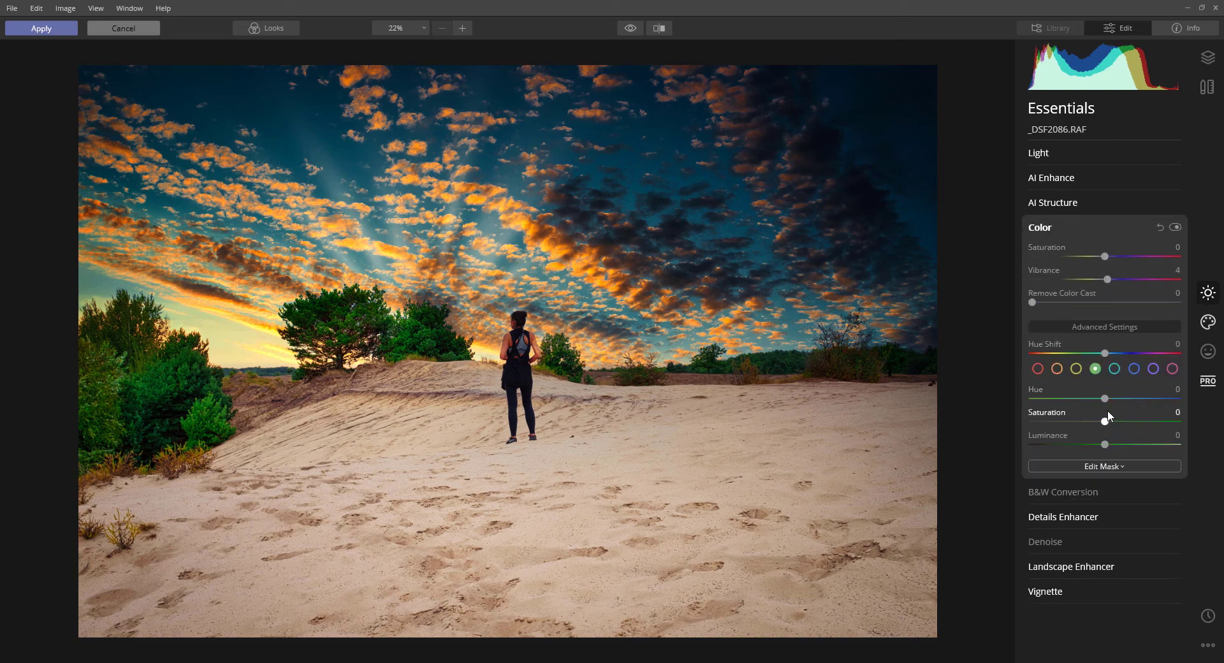
left_click_drag(1105, 424, 1079, 426)
- Lower the orange tones' saturation, and set the yellow tones to Hue -57 and Saturation -1
left_click(1056, 370)
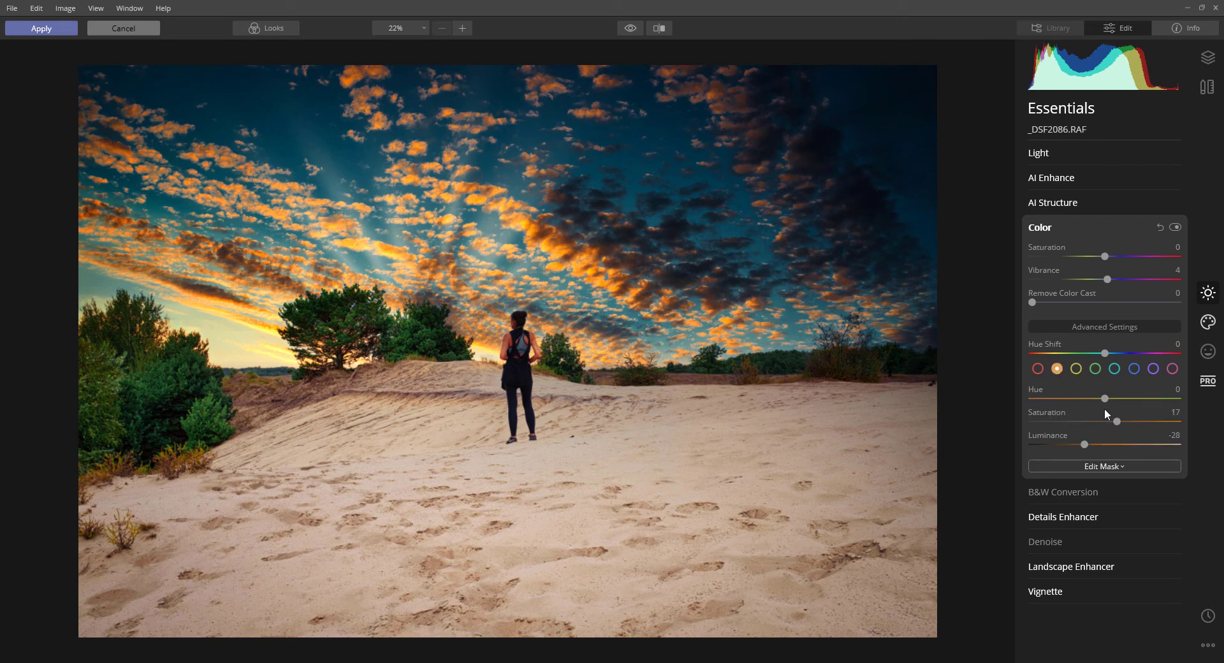
mouse_move(1105, 421)
left_mouse_down()
mouse_move(1116, 422)
mouse_move(1057, 421)
mouse_move(1104, 425)
left_mouse_up()
left_click(1077, 369)
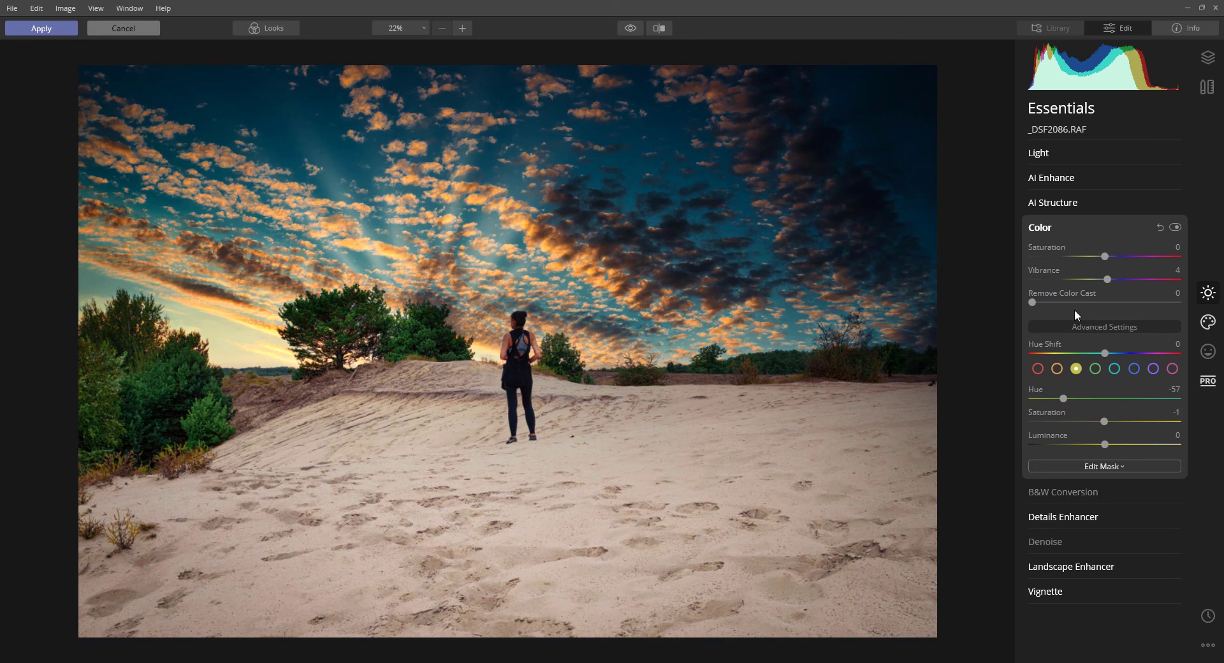
left_click(1040, 227)
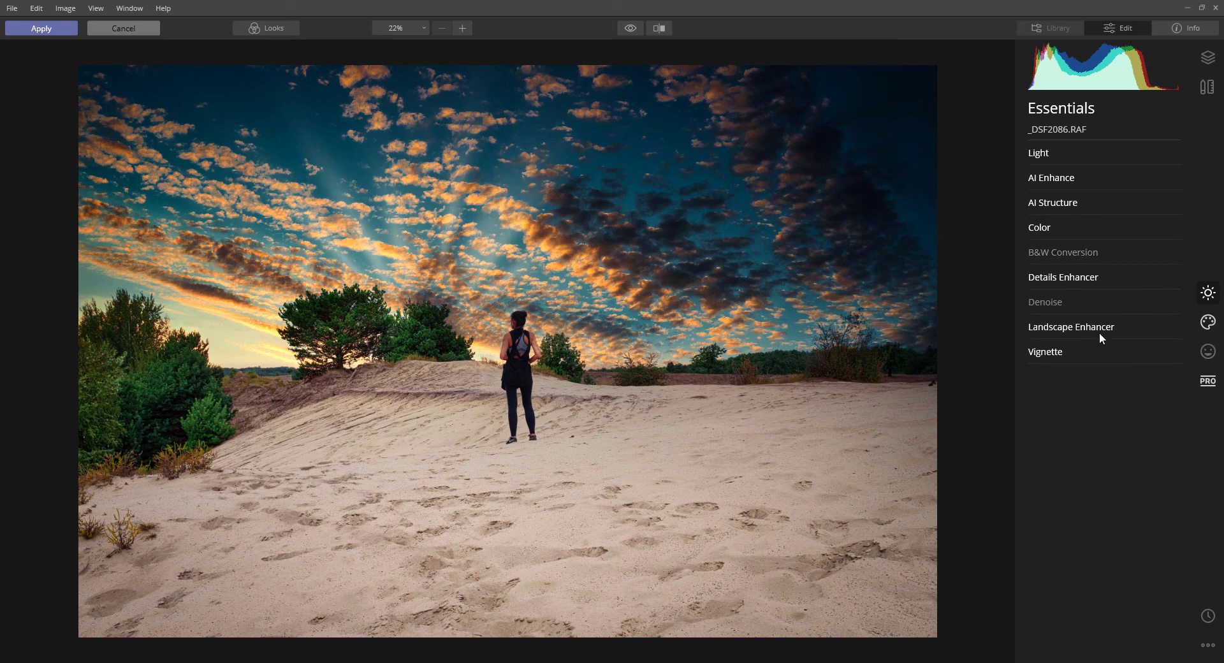
- Compare the edited dune photo with the original using the before/after preview and a split view swept across the image
left_click(627, 29)
left_click(627, 29)
left_click(628, 30)
left_click(627, 29)
left_click(660, 28)
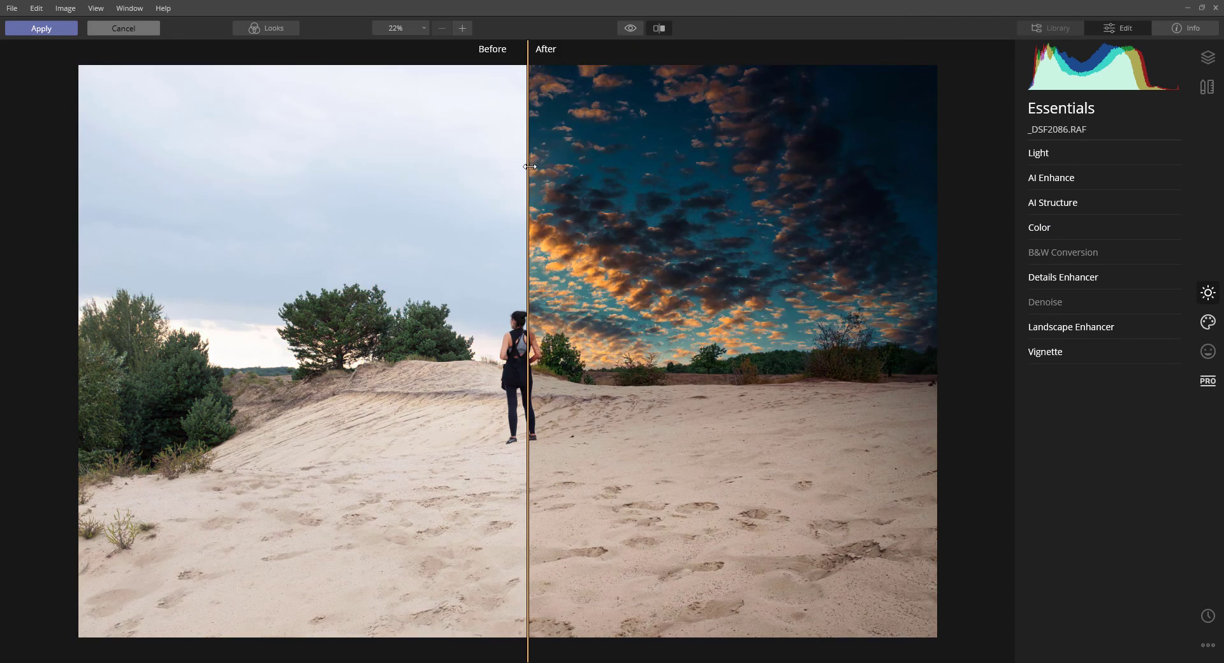
left_click_drag(529, 166, 111, 247)
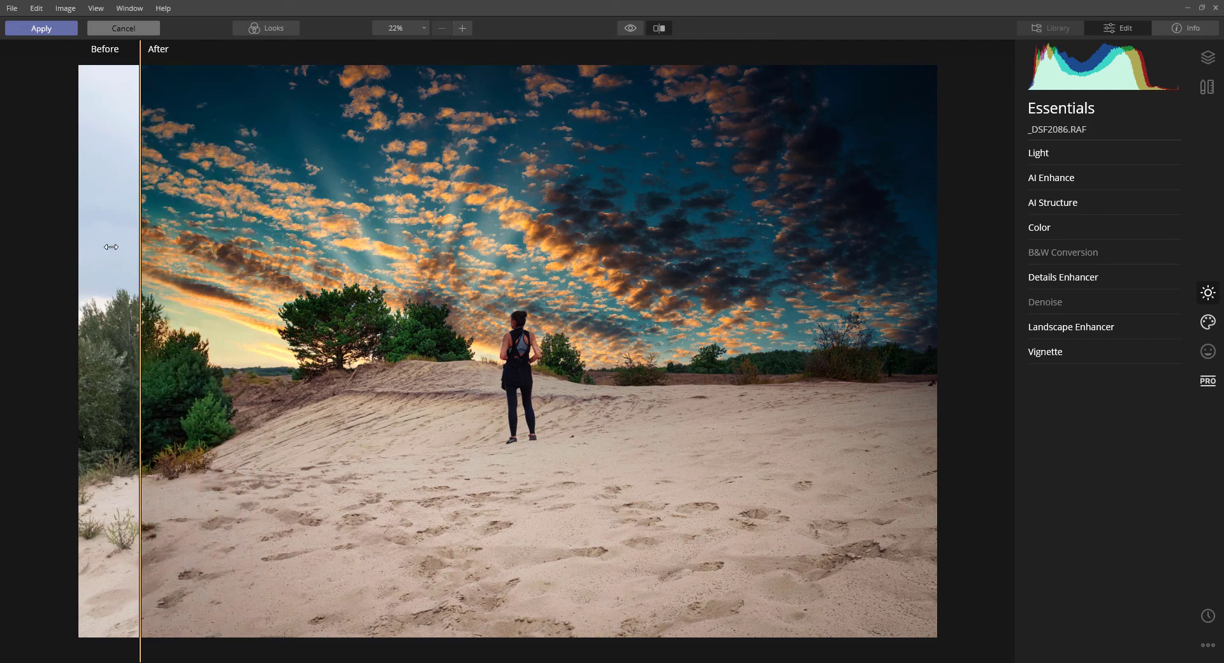
left_click(659, 29)
left_click(628, 28)
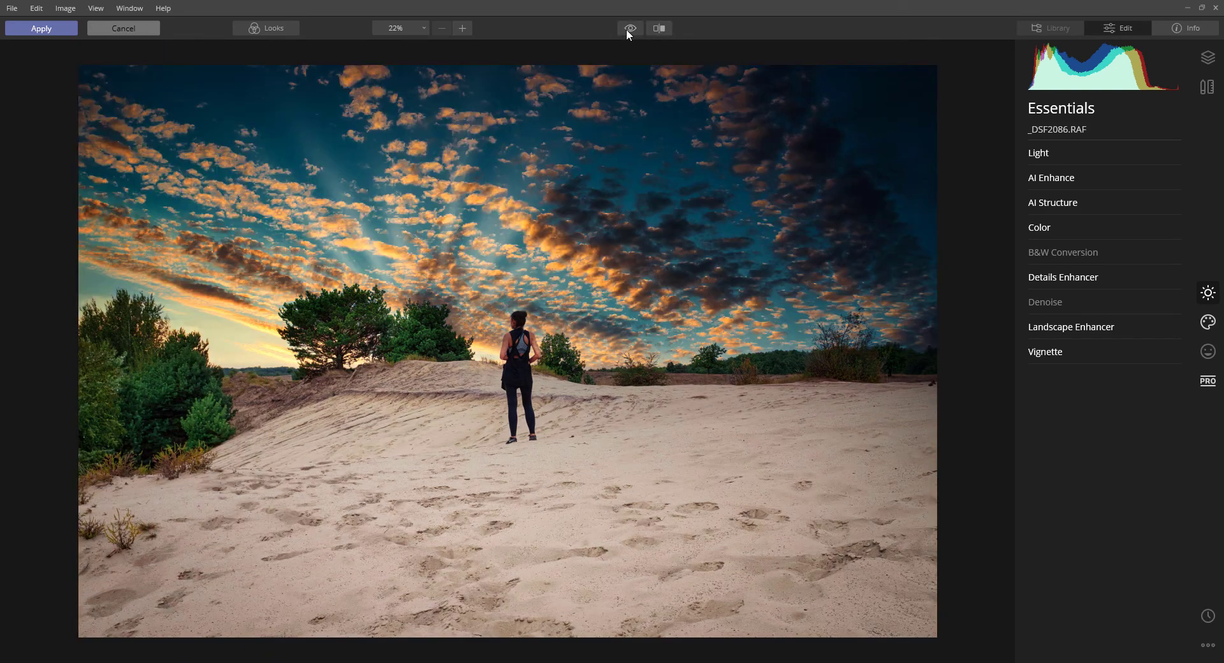
left_click(626, 29)
left_click(626, 28)
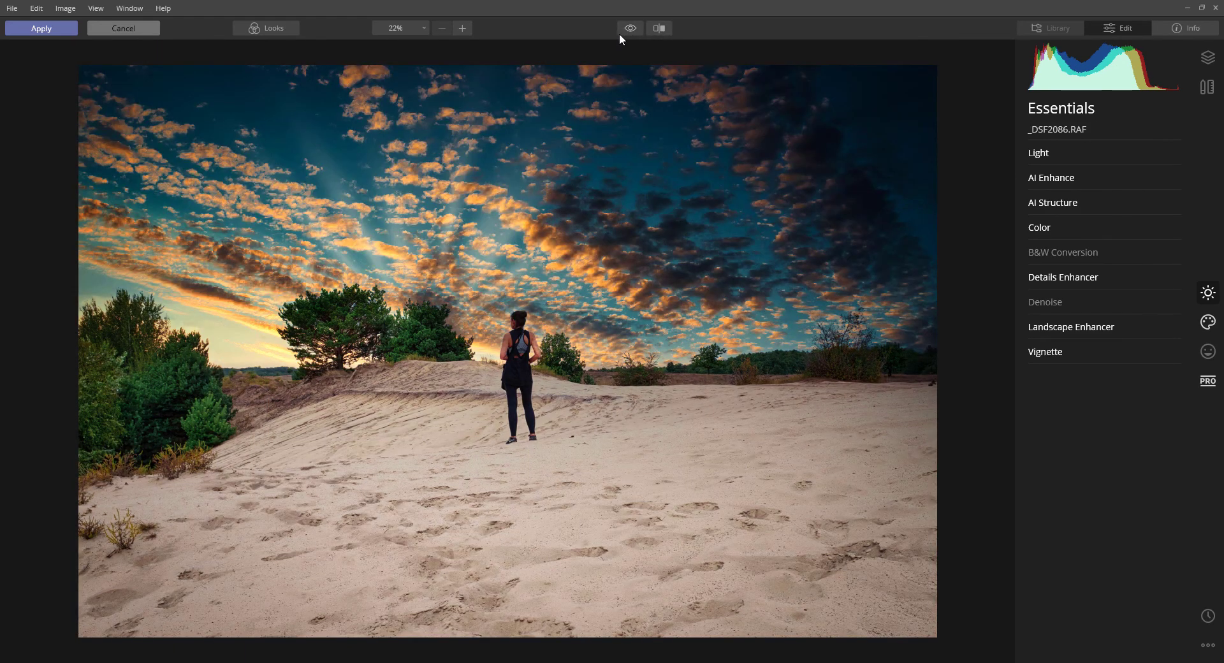